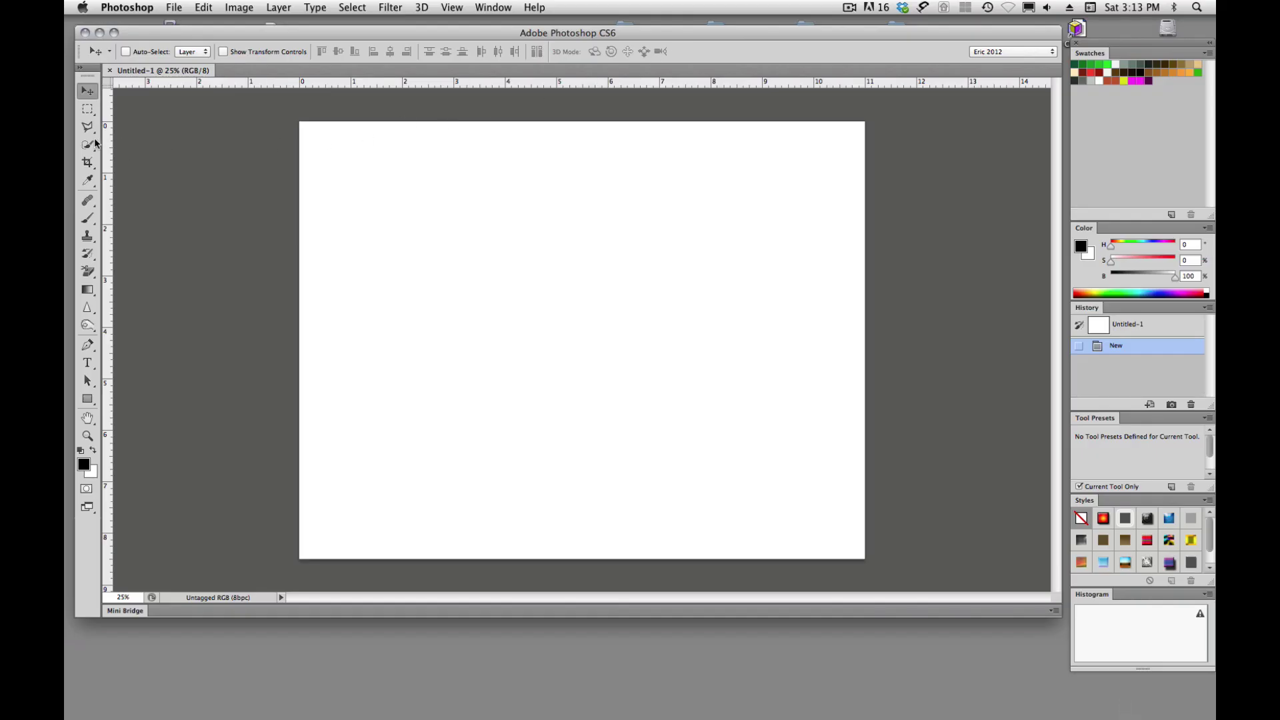
# - Try the Rectangular Marquee, Lasso and Quick Selection tools in turn
pyautogui.click(88, 111)
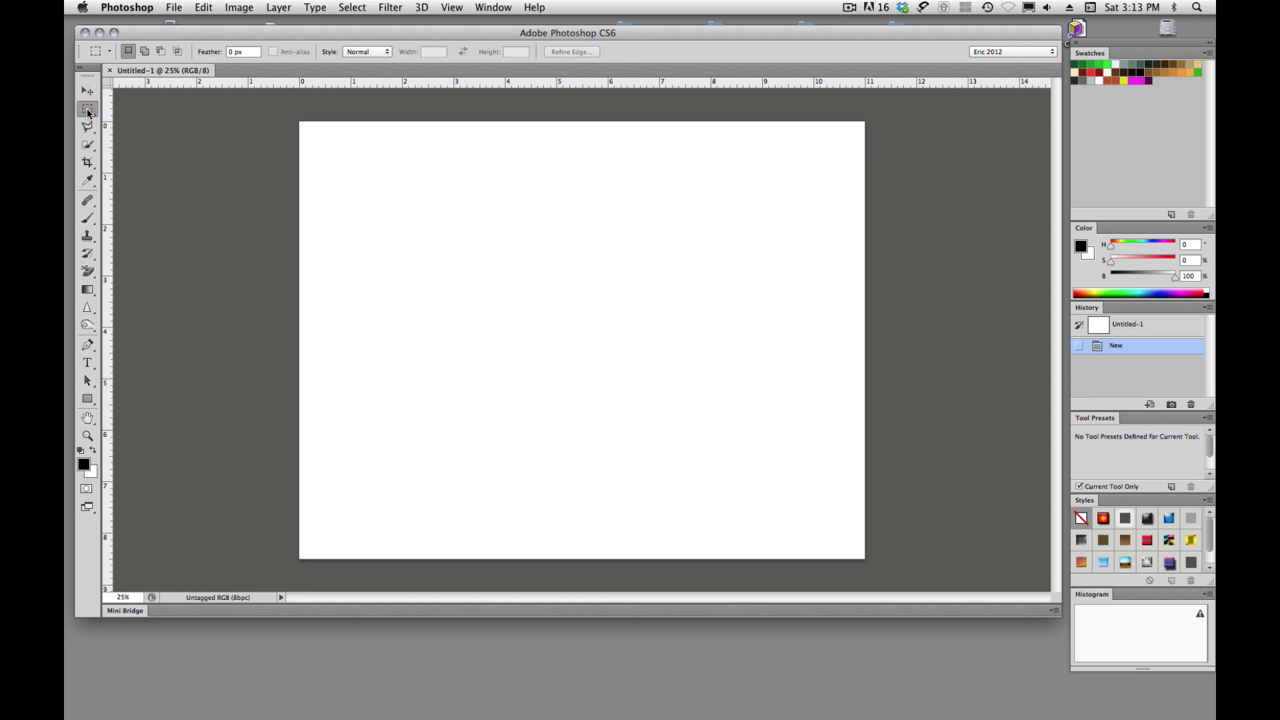
pyautogui.click(88, 128)
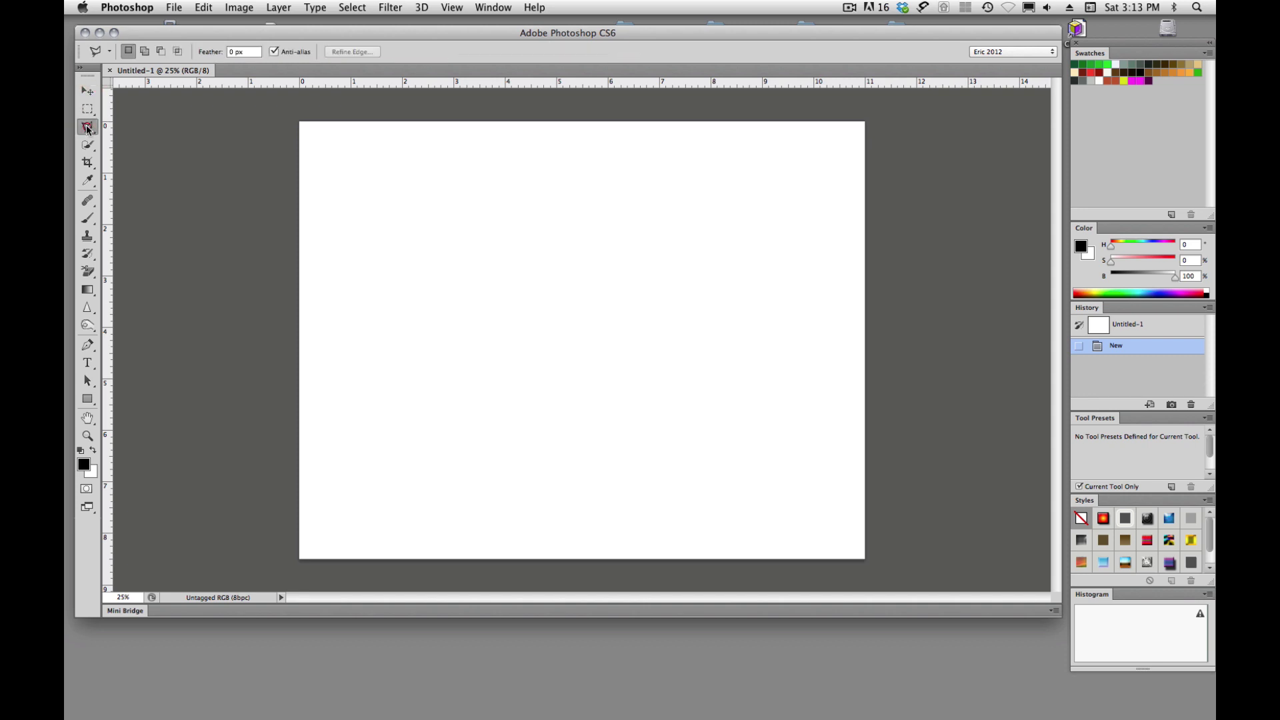
pyautogui.click(89, 145)
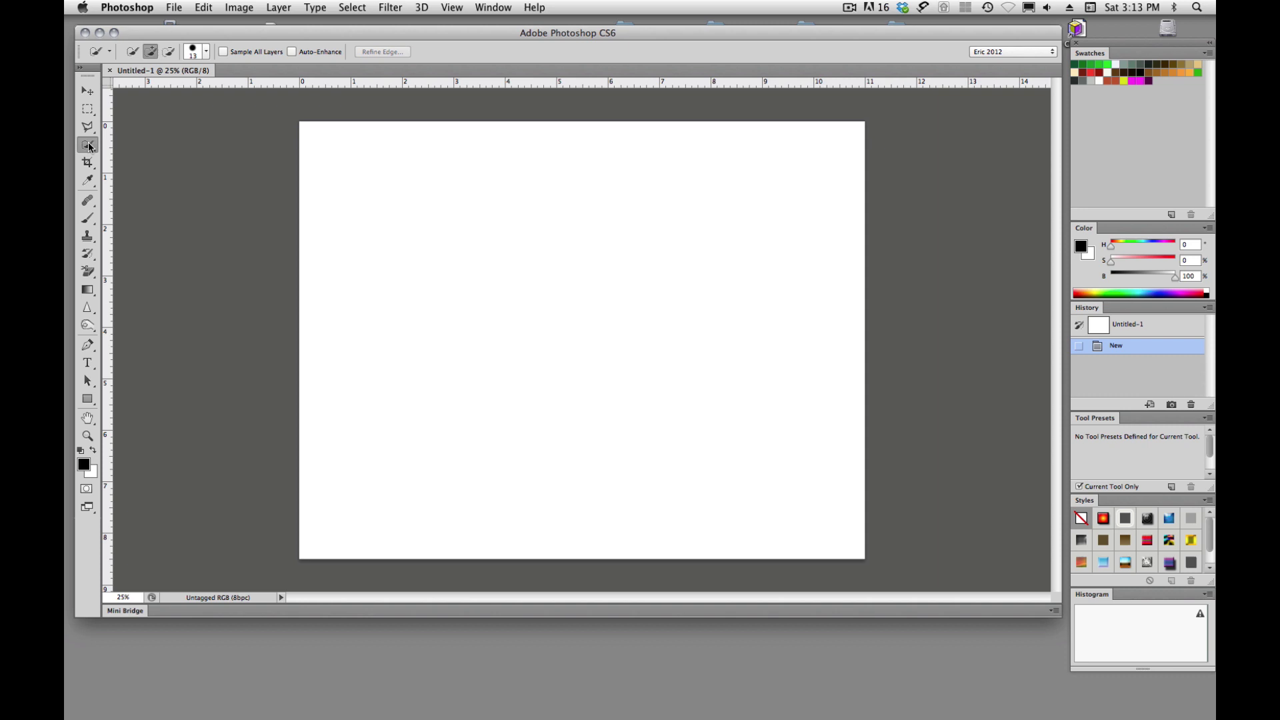
# - Preview the Crop tool's ratio presets, cancel the crop, and choose the Healing Brush
pyautogui.click(88, 162)
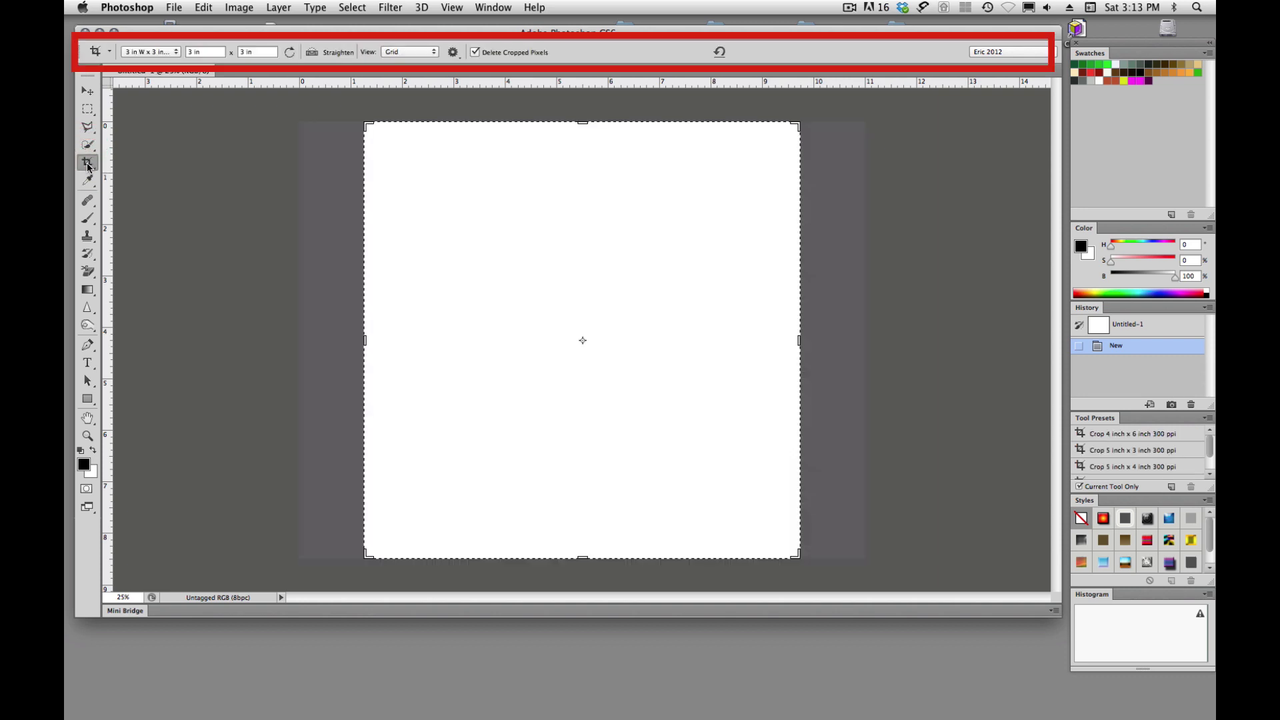
pyautogui.click(177, 52)
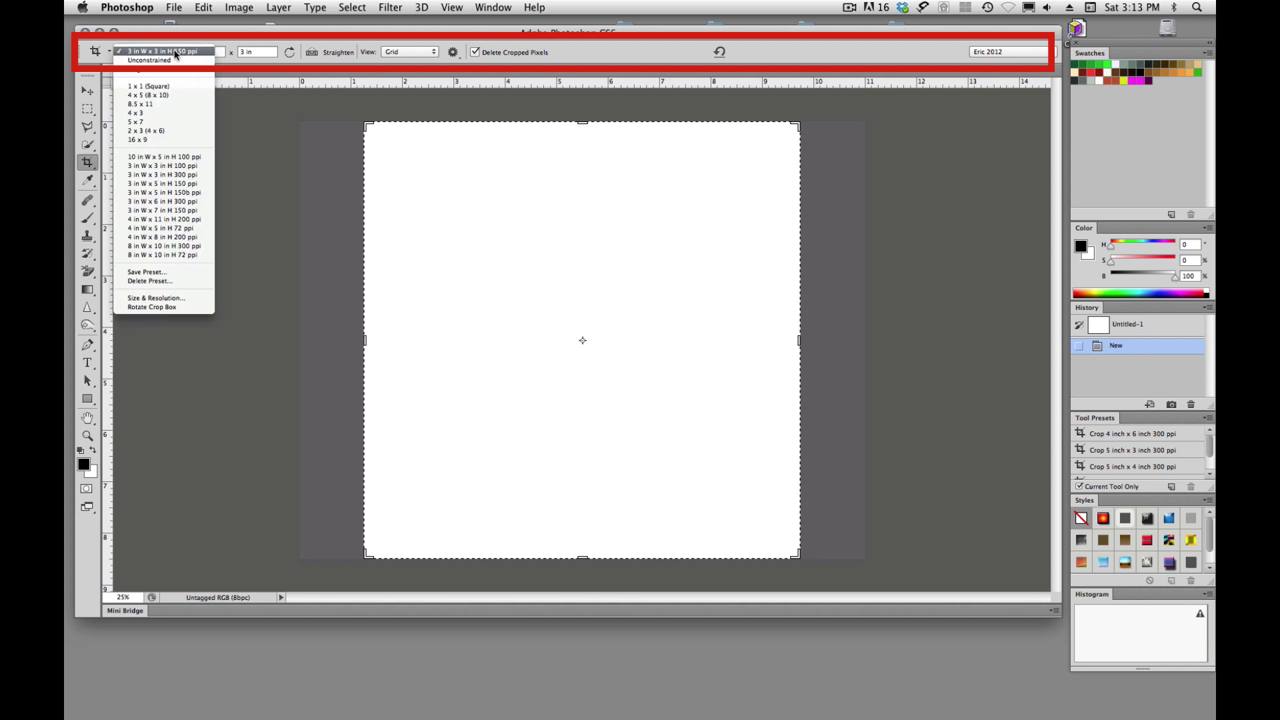
pyautogui.click(176, 52)
pyautogui.click(92, 182)
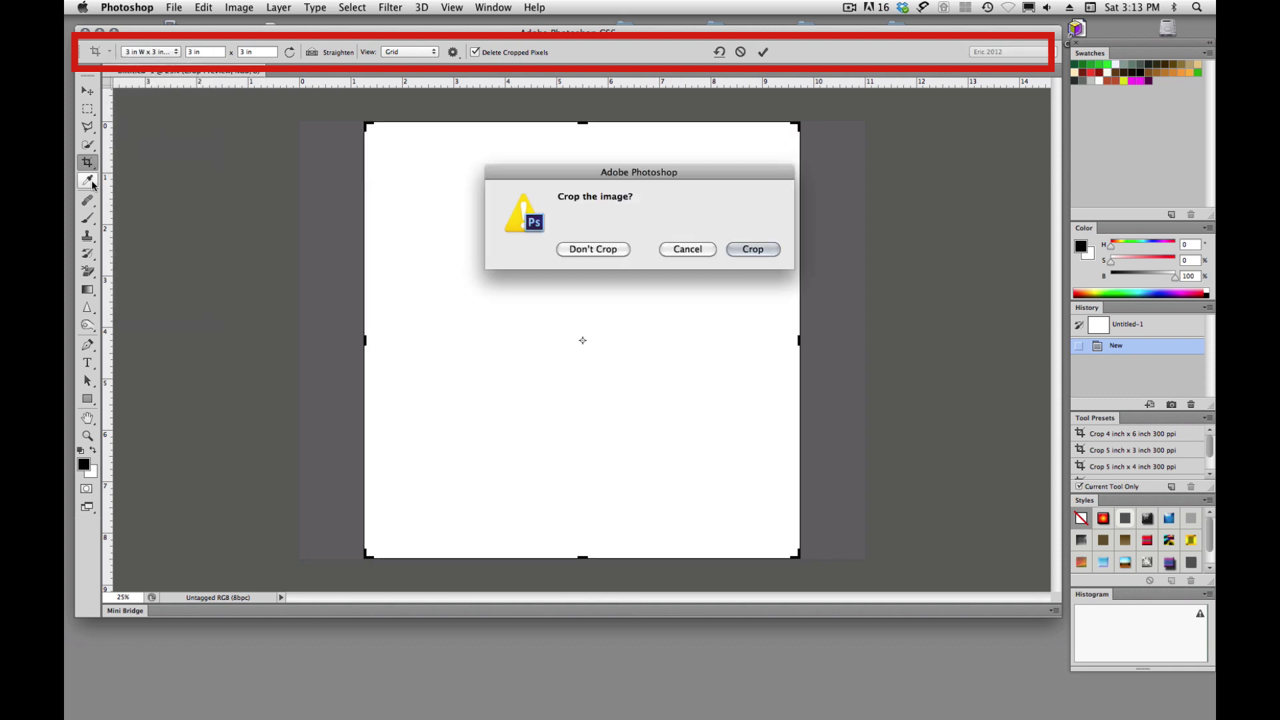
pyautogui.click(687, 250)
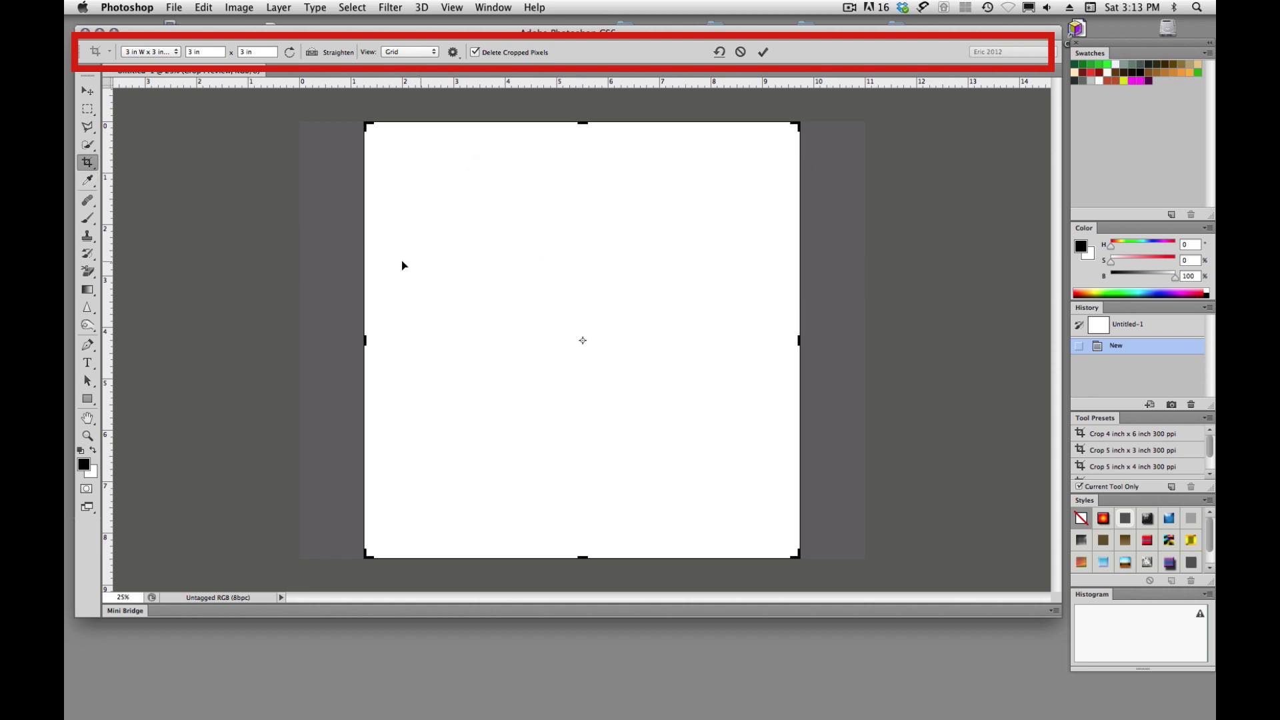
pyautogui.press('Escape')
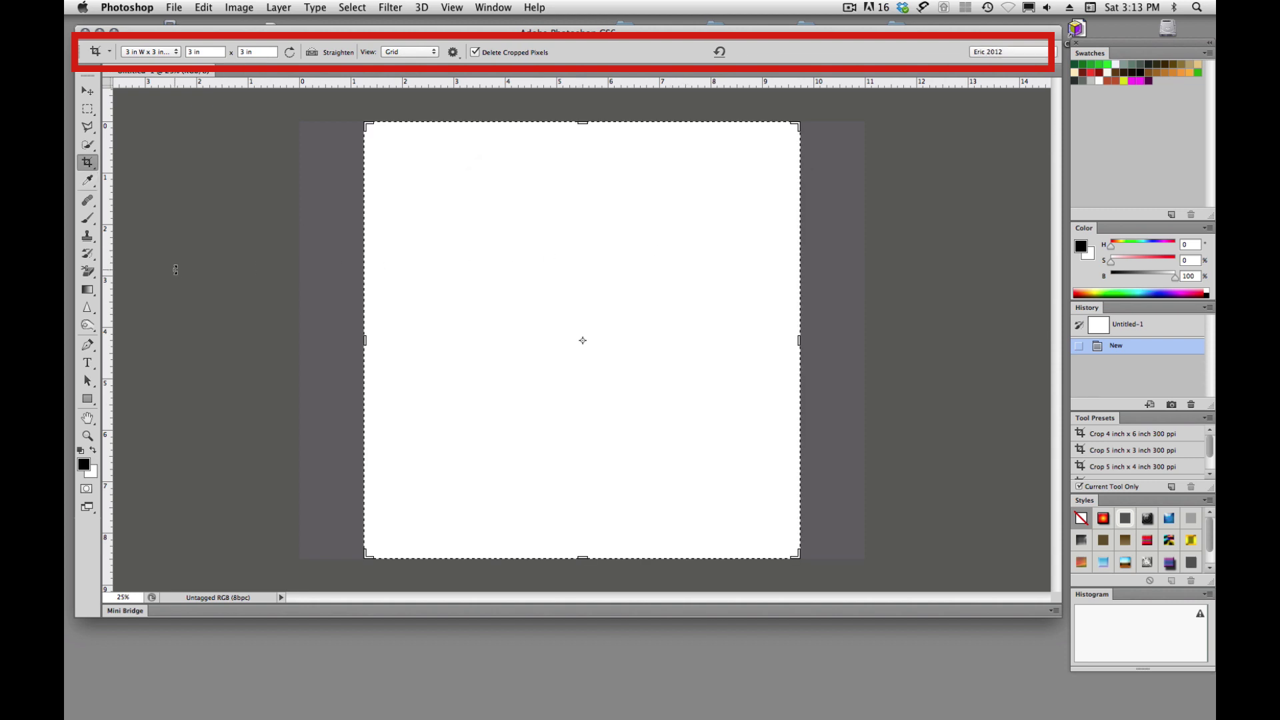
pyautogui.click(88, 200)
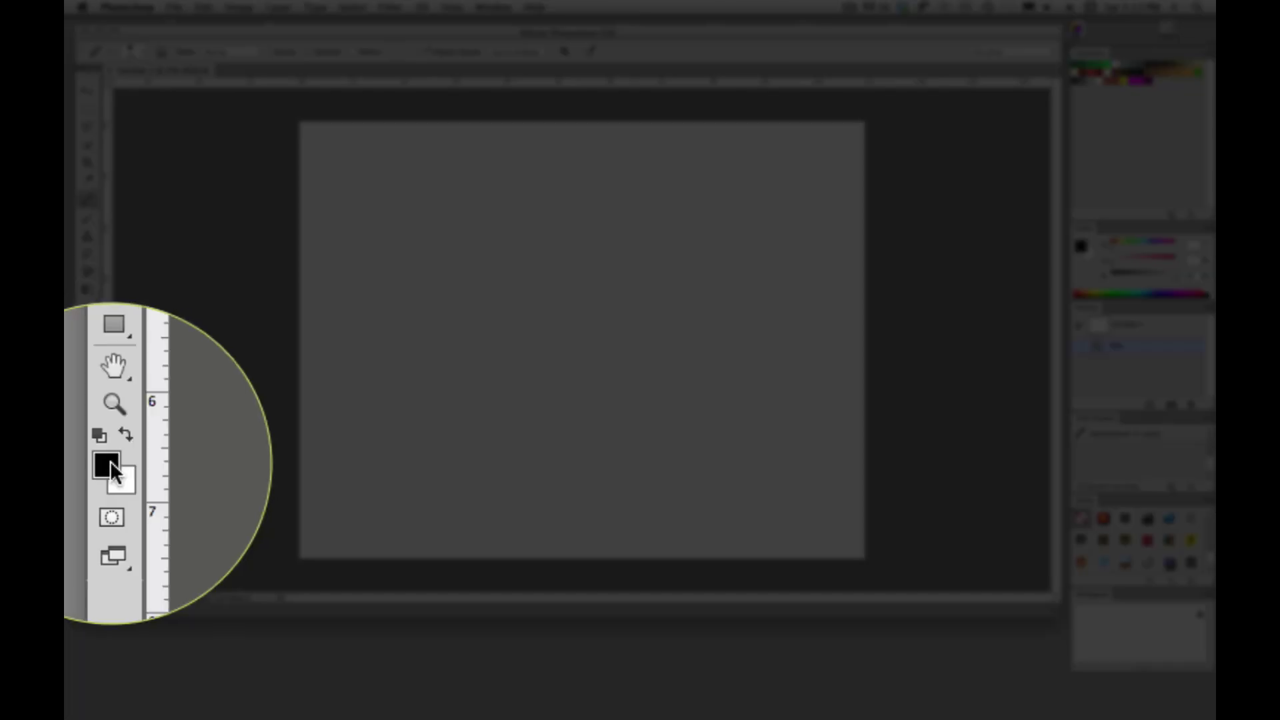
pyautogui.click(84, 463)
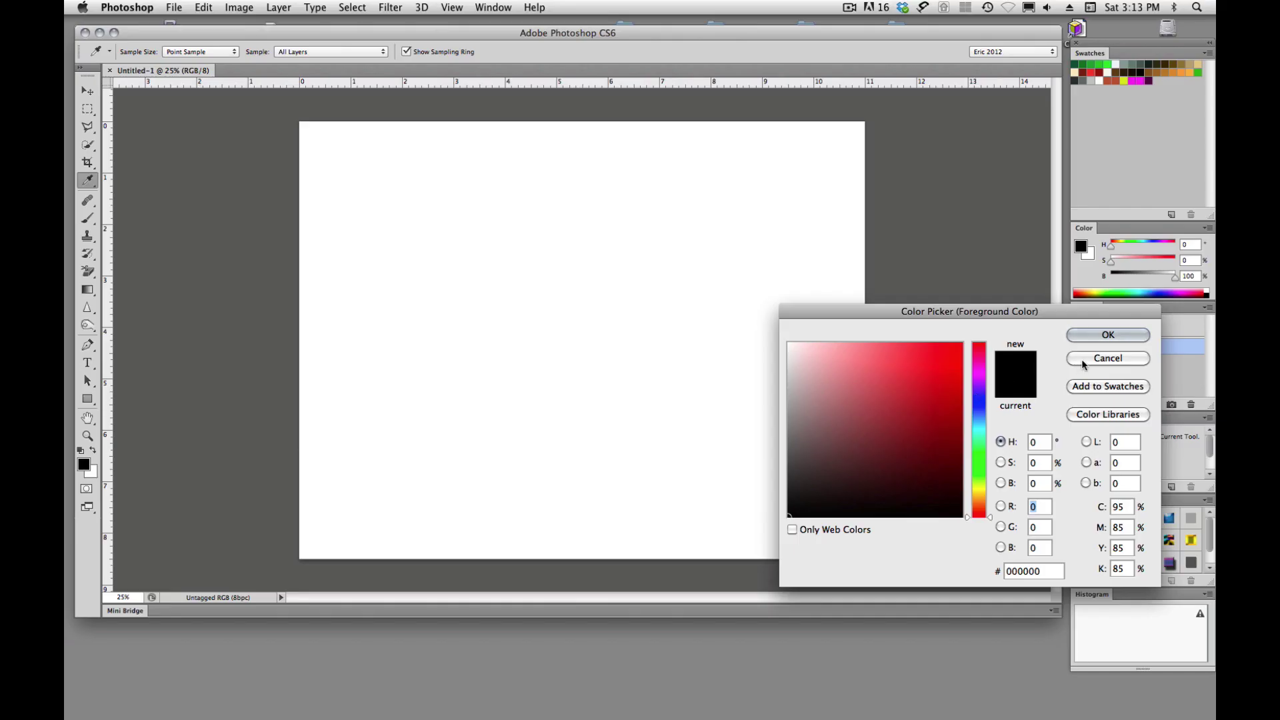
pyautogui.click(1083, 358)
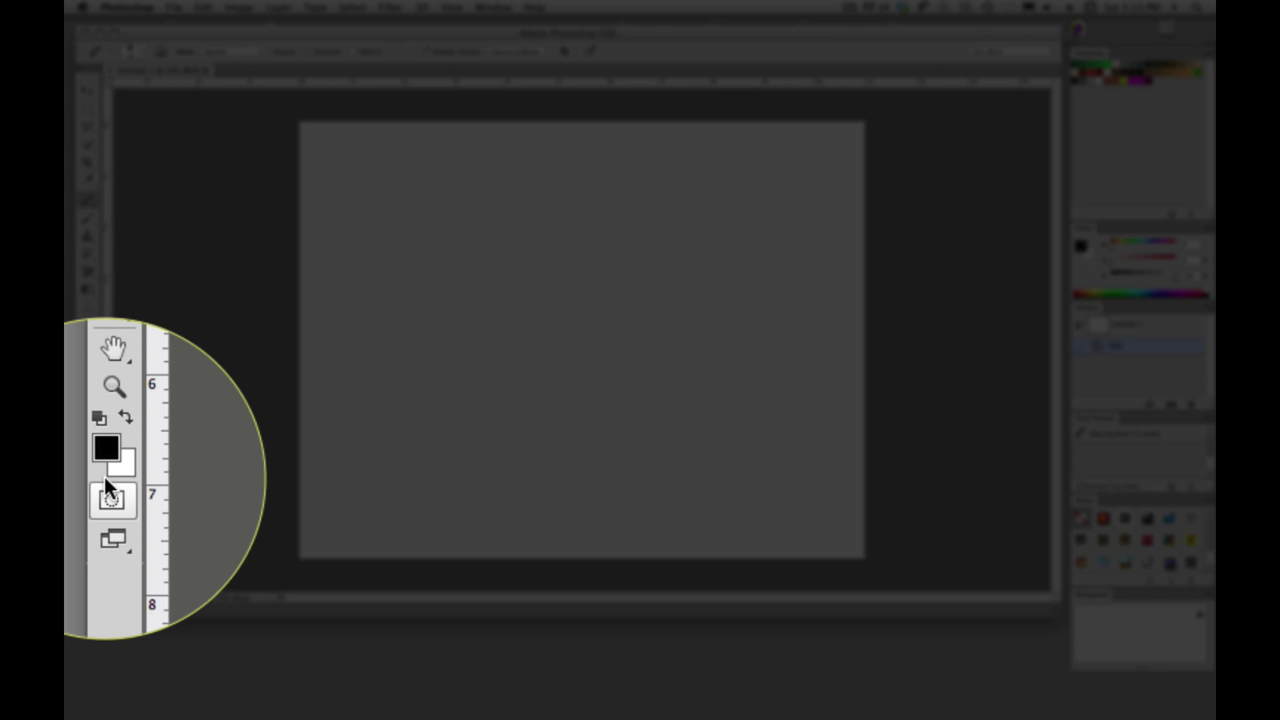
pyautogui.press('x')
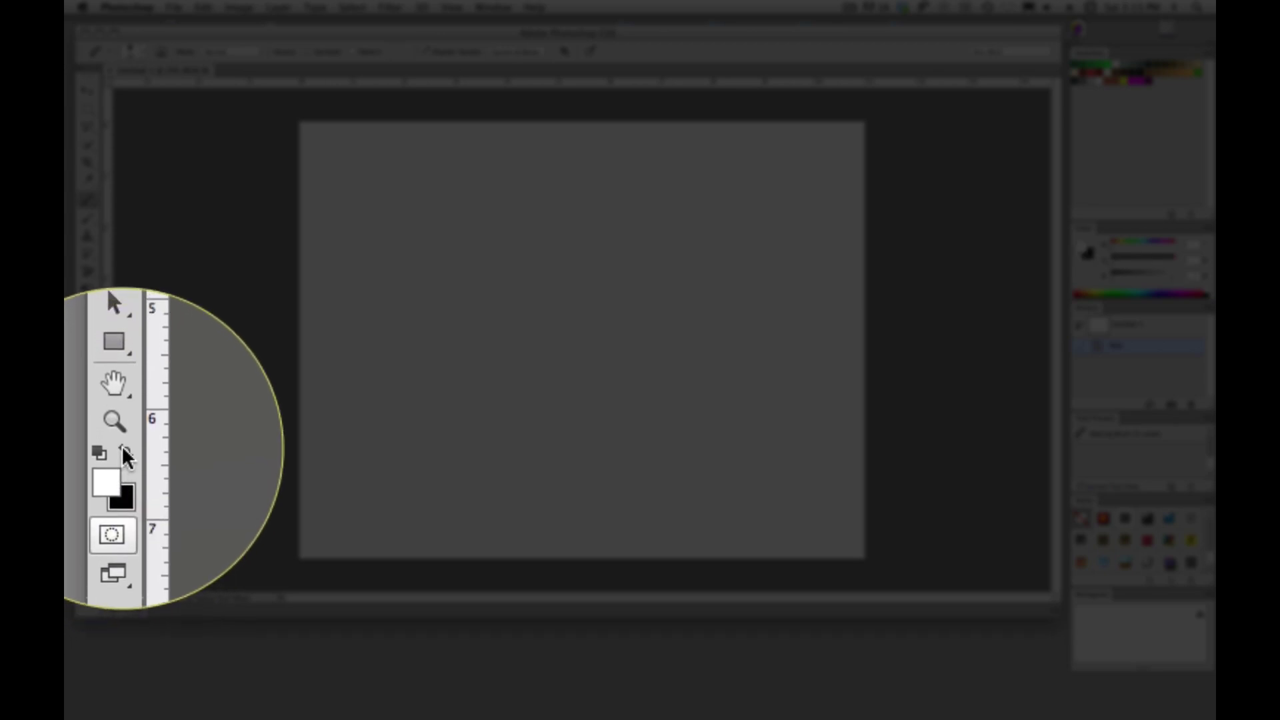
pyautogui.click(127, 456)
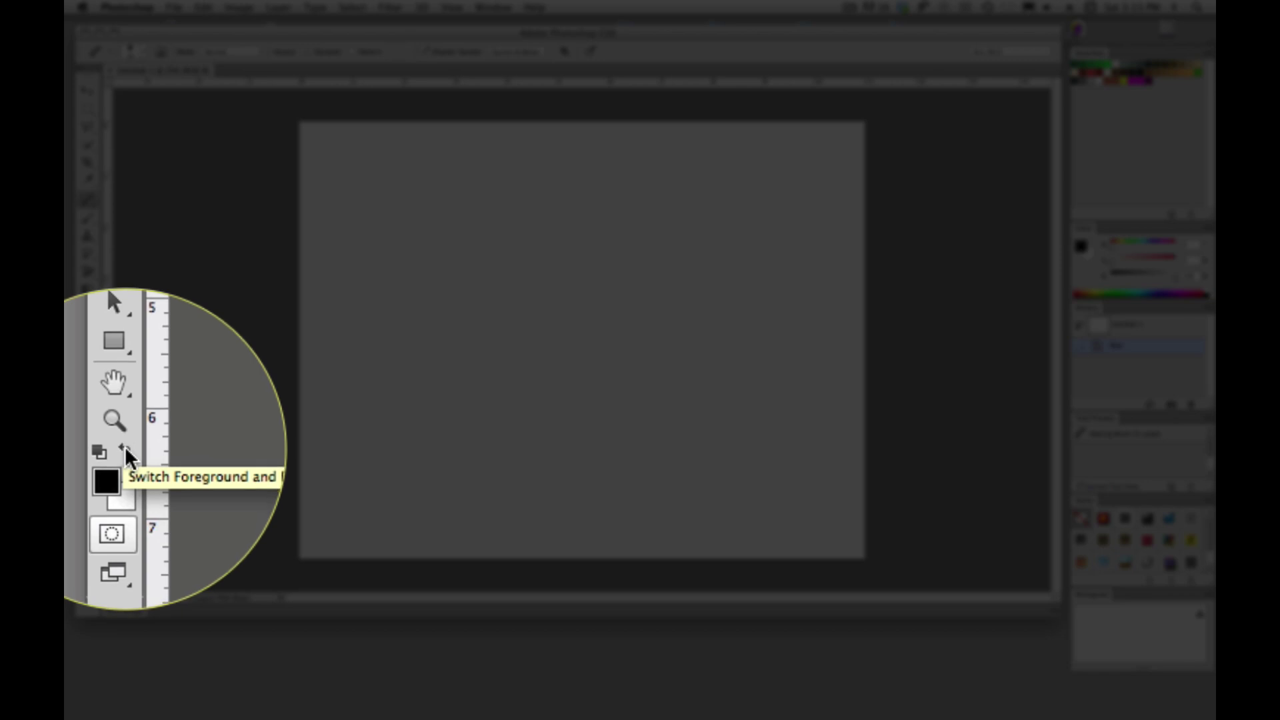
pyautogui.click(126, 456)
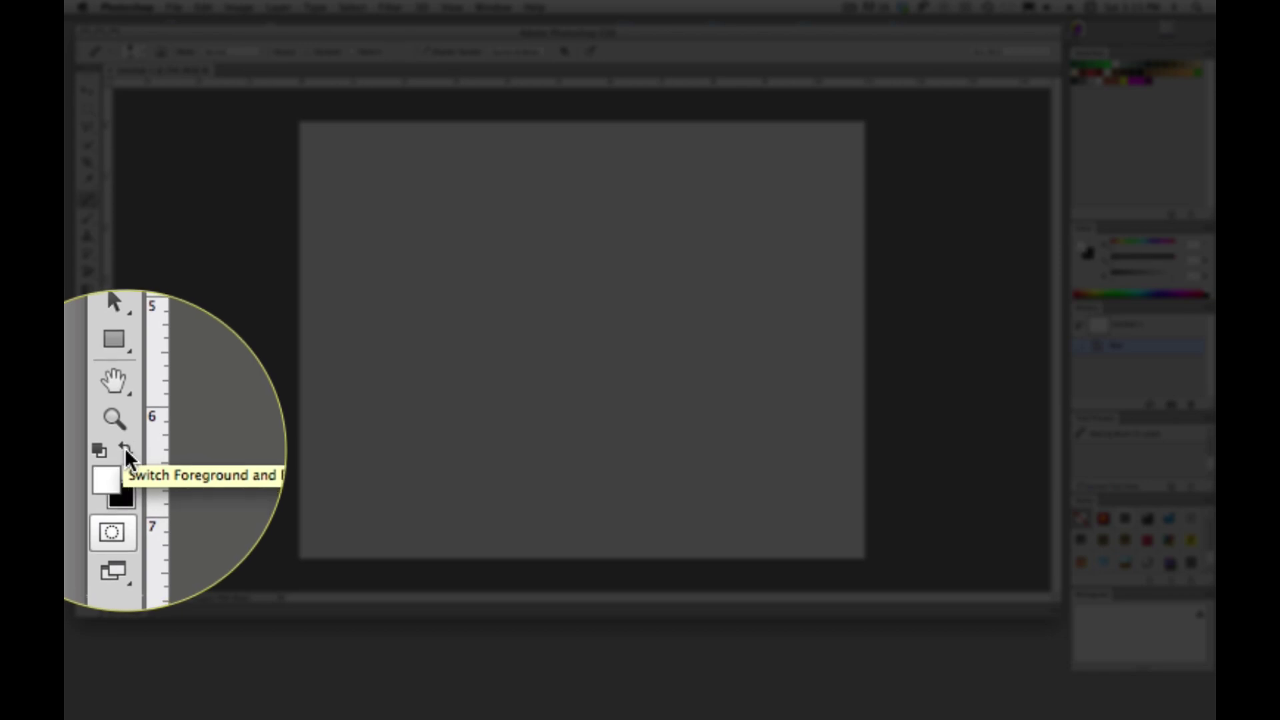
pyautogui.click(125, 449)
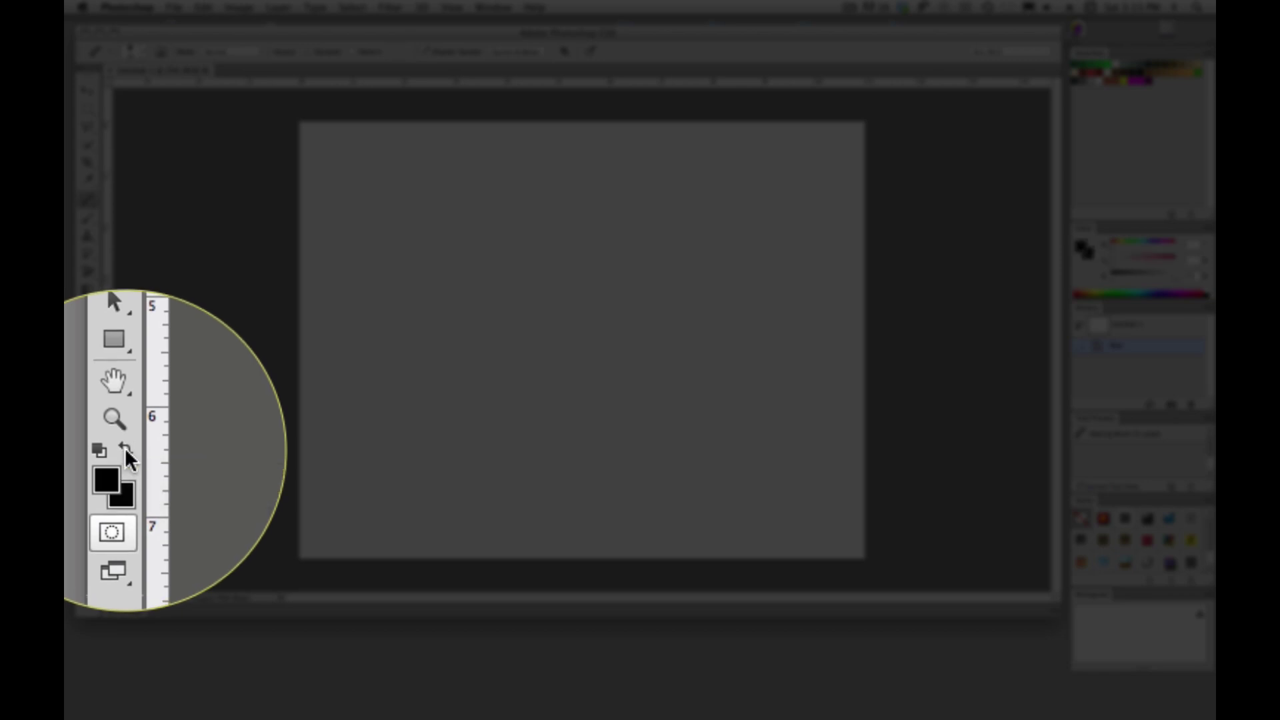
pyautogui.click(125, 448)
pyautogui.click(126, 450)
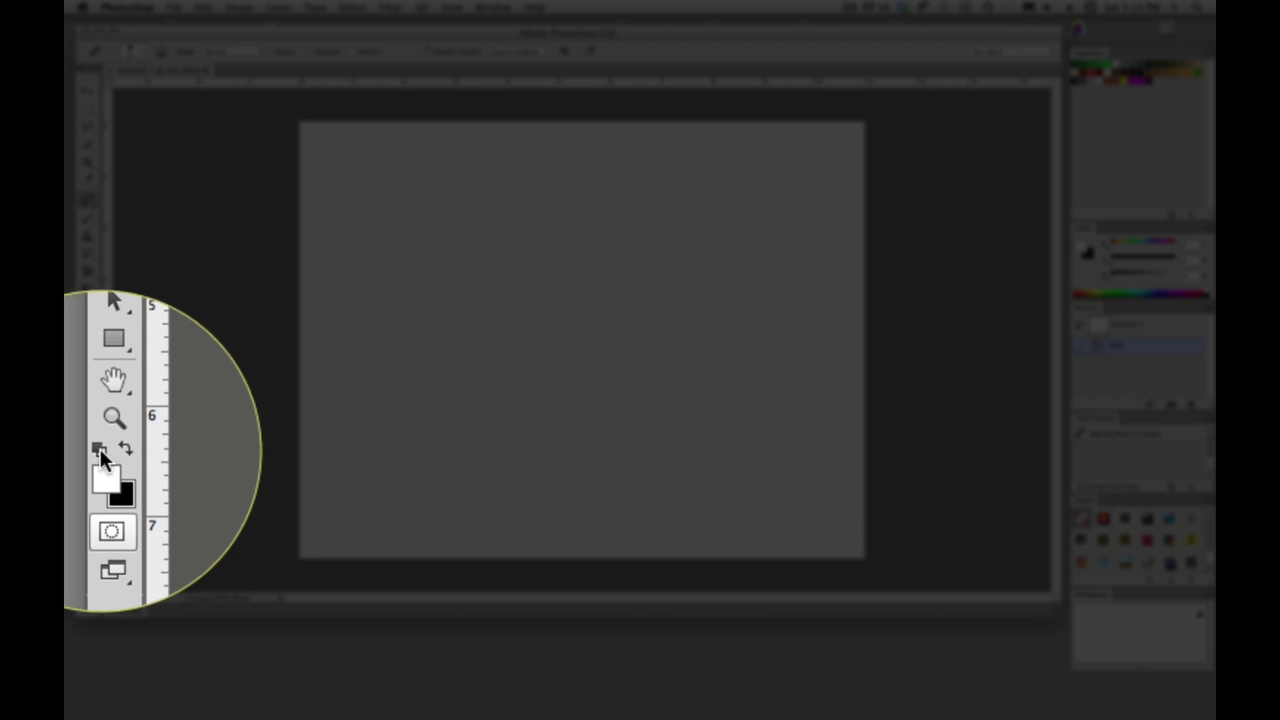
pyautogui.click(99, 449)
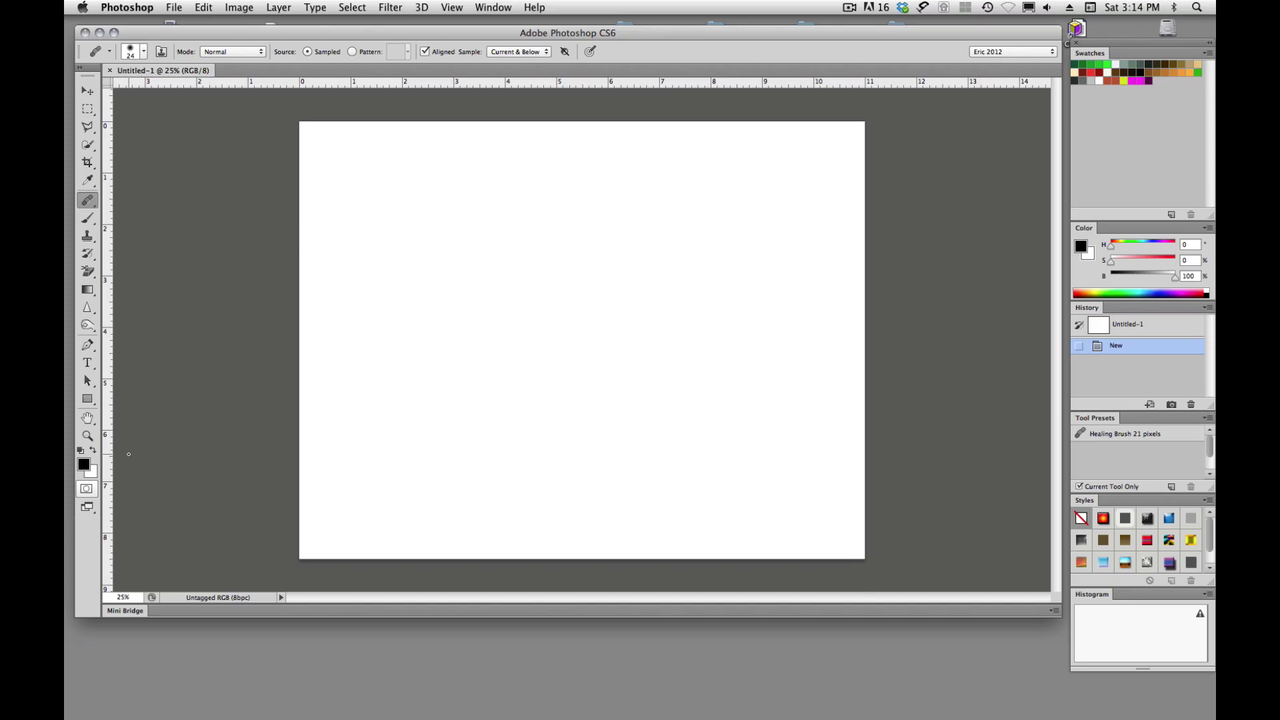
pyautogui.click(88, 509)
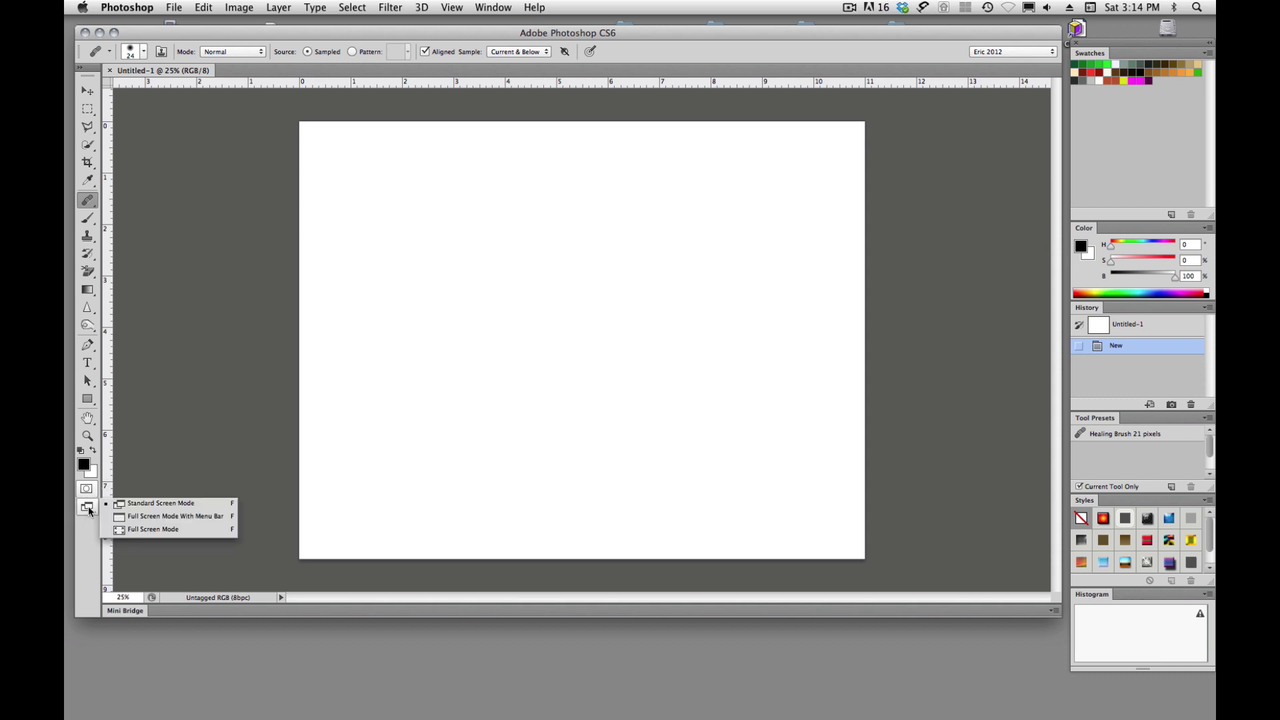
pyautogui.click(123, 522)
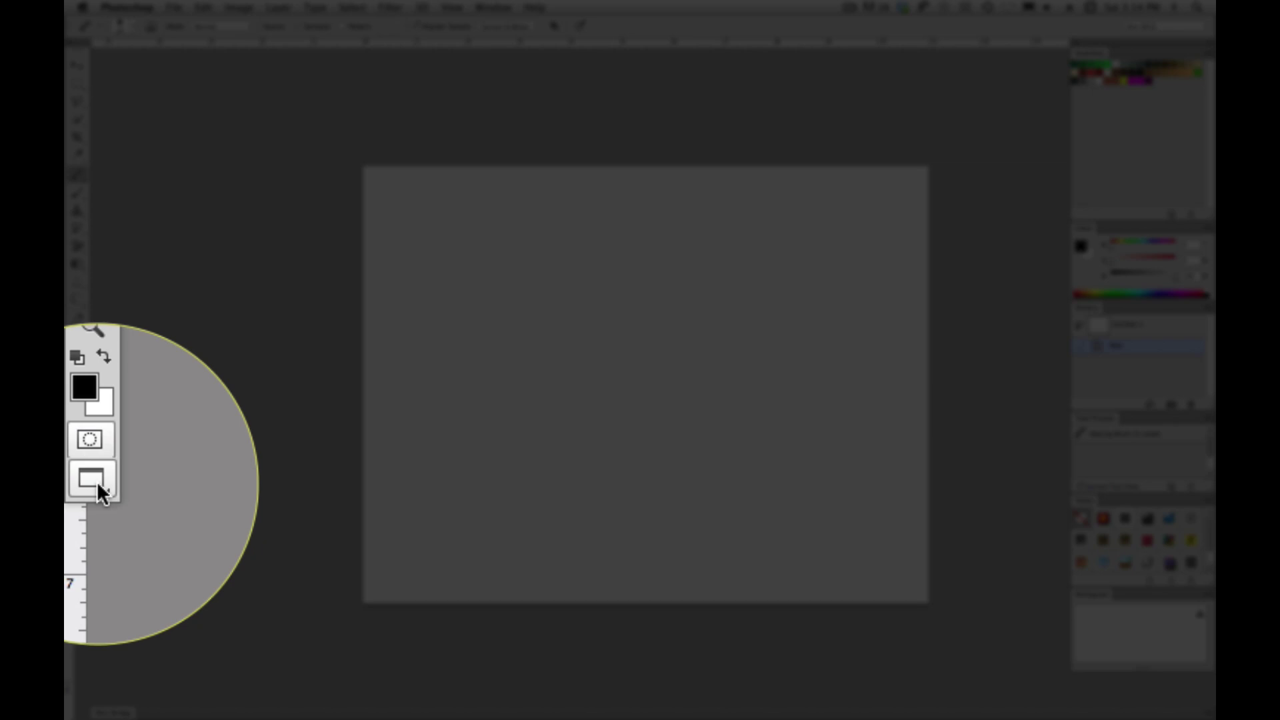
pyautogui.click(97, 482)
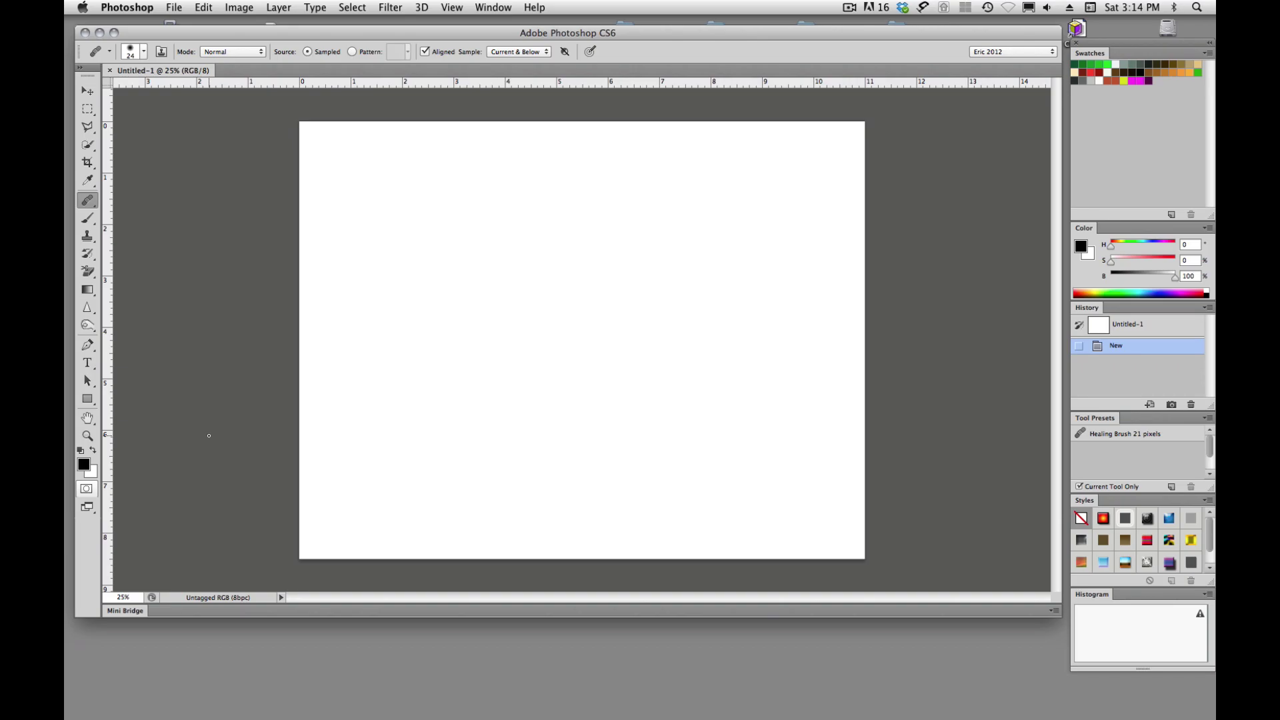
pyautogui.click(89, 509)
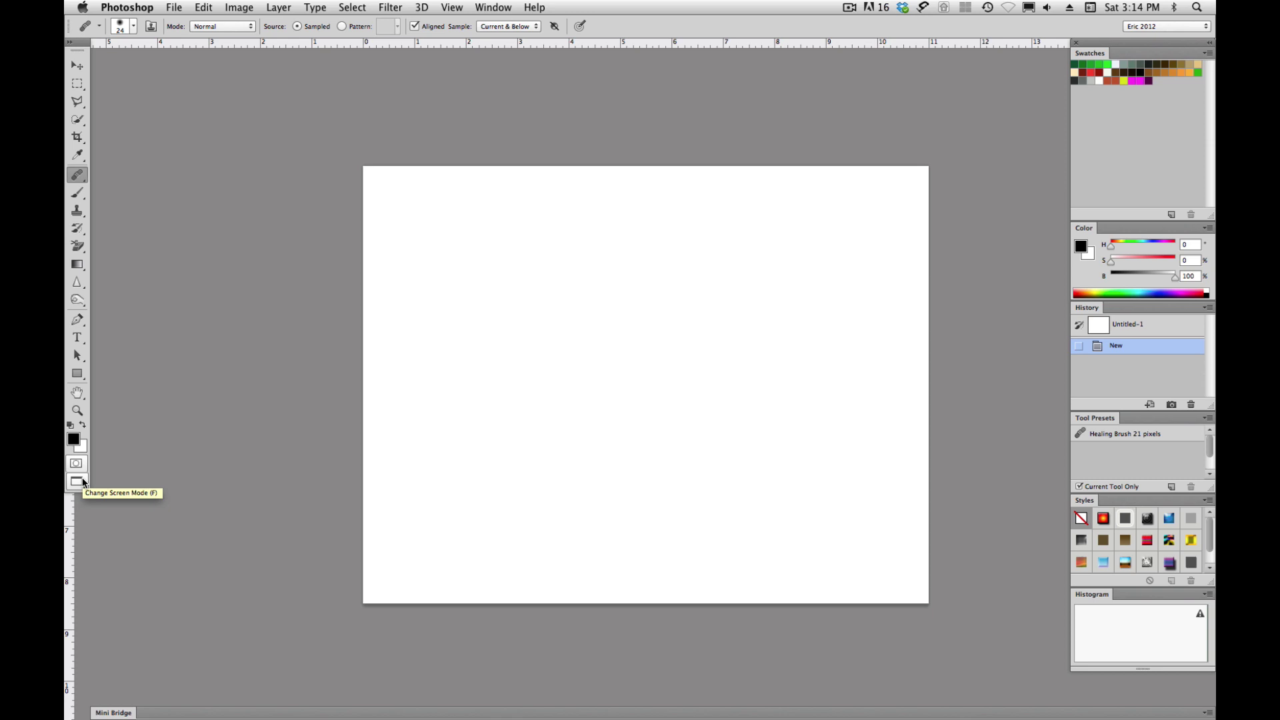
pyautogui.click(83, 482)
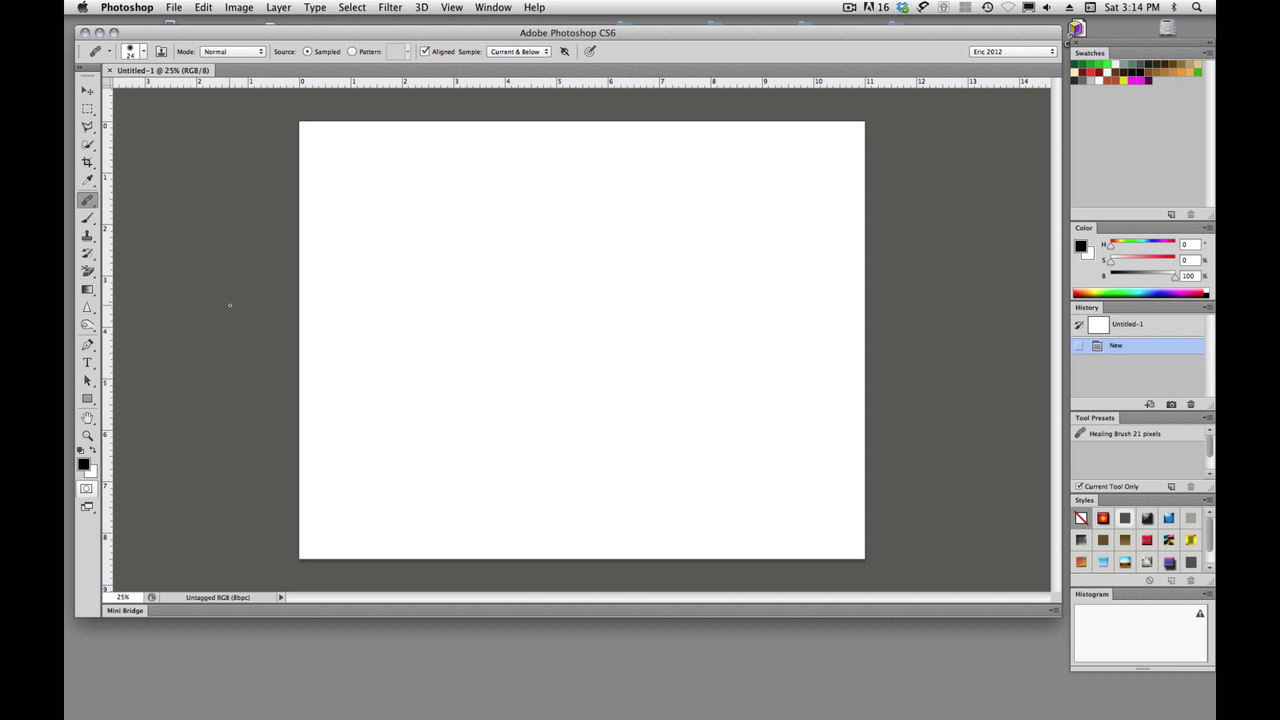
# - Hide and restore all tools and panels twice with Tab
pyautogui.press('Tab')
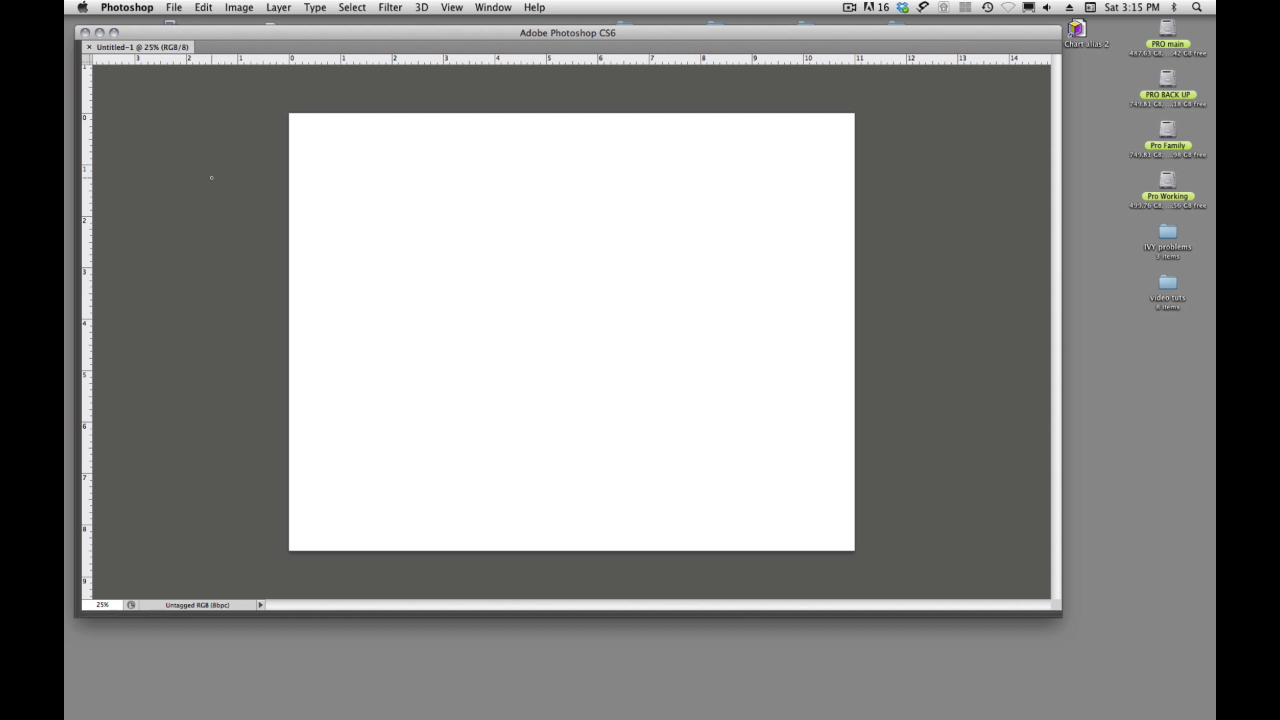
pyautogui.press('Tab')
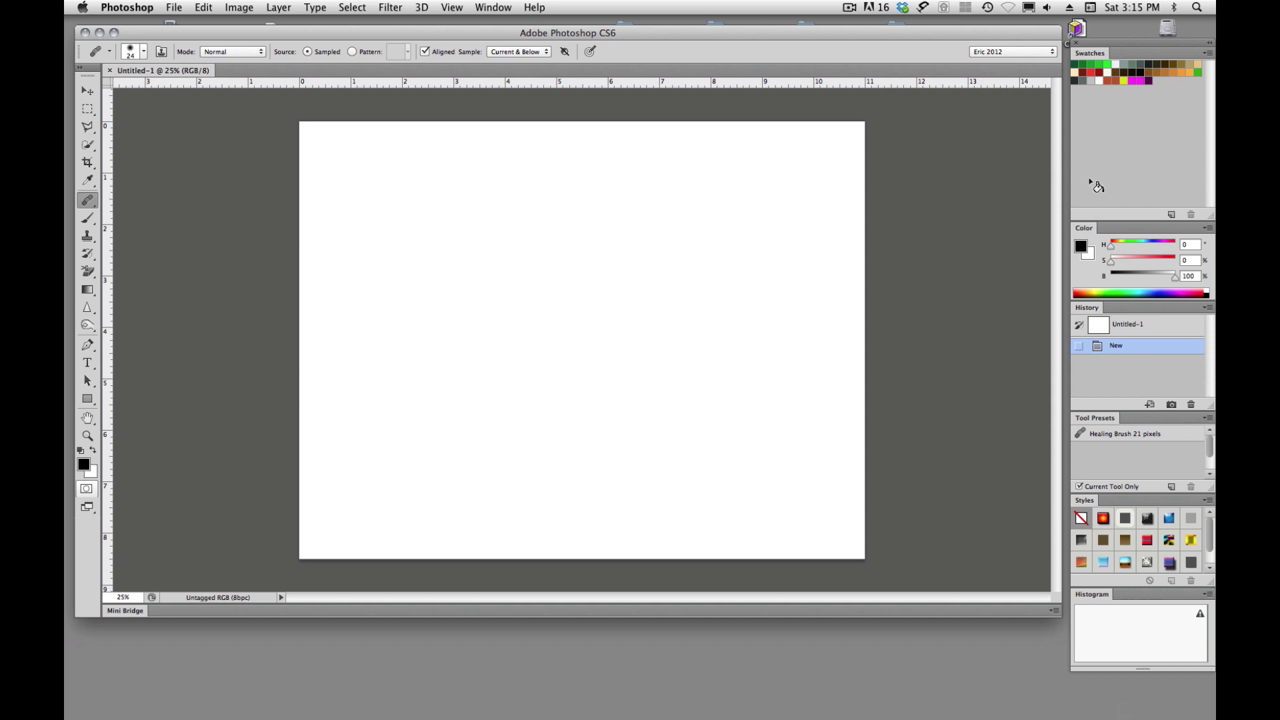
pyautogui.press('Tab')
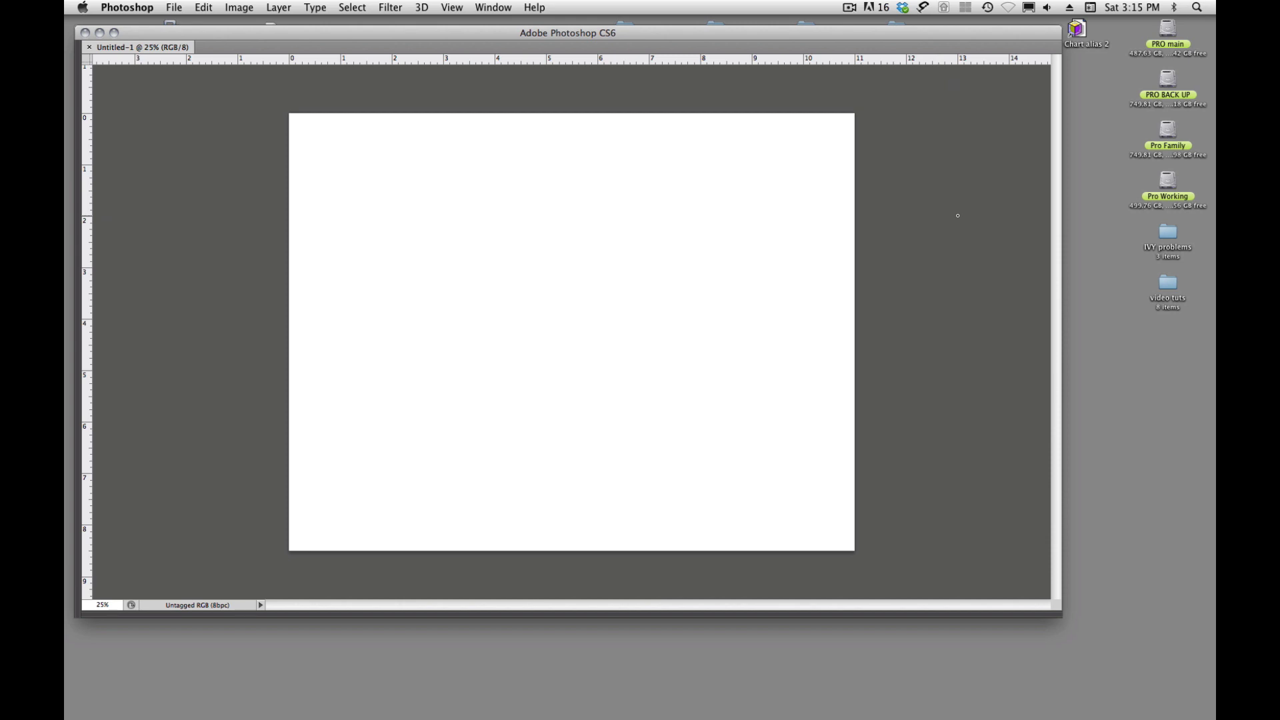
pyautogui.press('Tab')
# - Hide and restore only the side panels twice with Shift+Tab, leaving them visible
pyautogui.hotkey('shift', 'Tab')
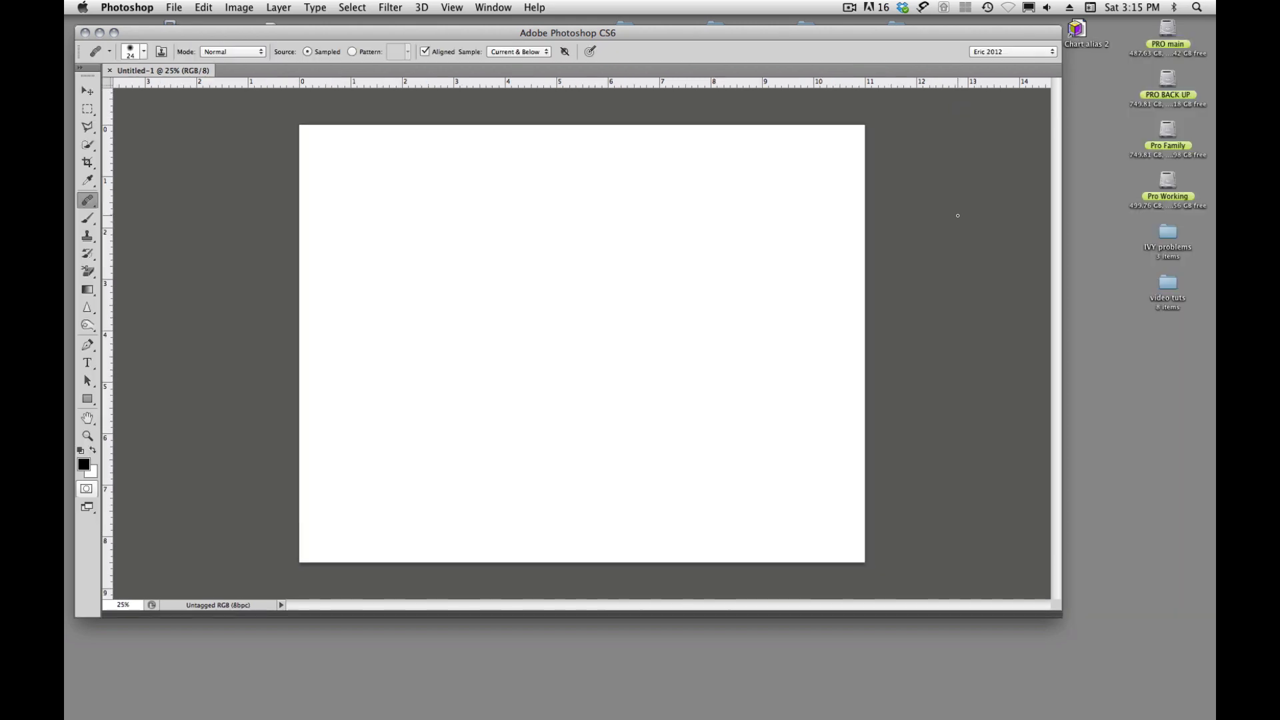
pyautogui.hotkey('shift', 'Tab')
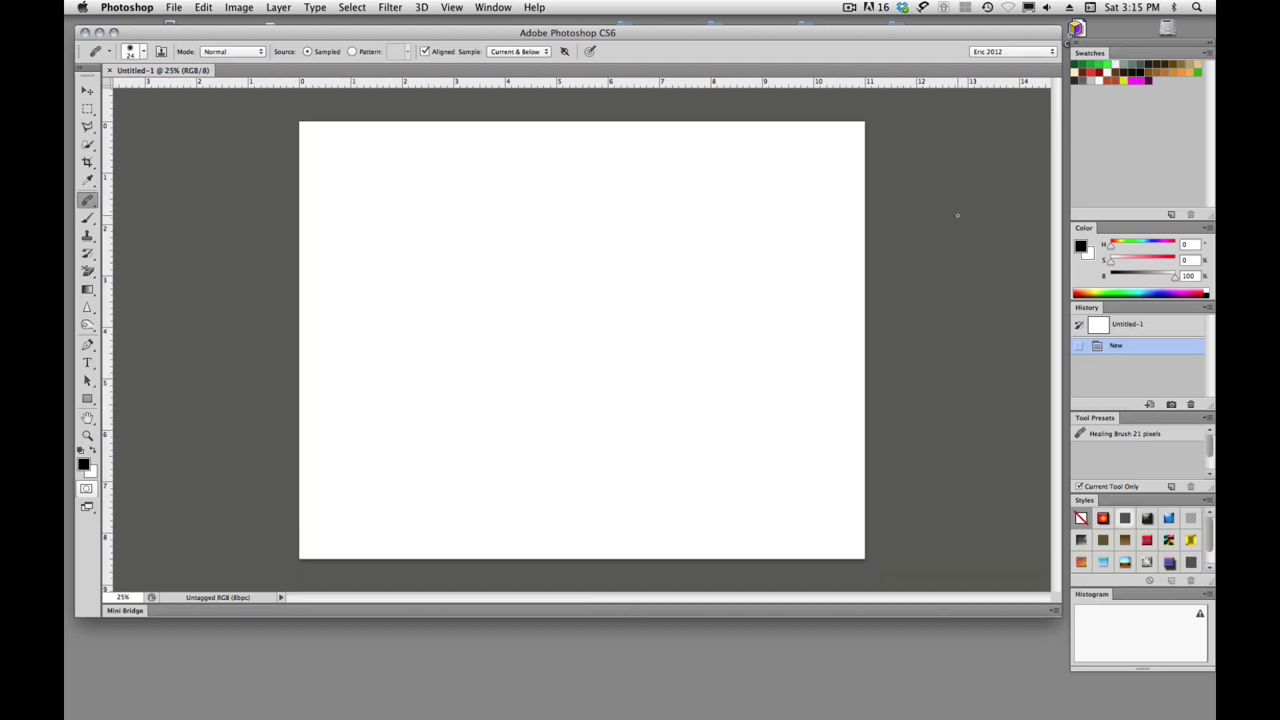
pyautogui.hotkey('shift', 'Tab')
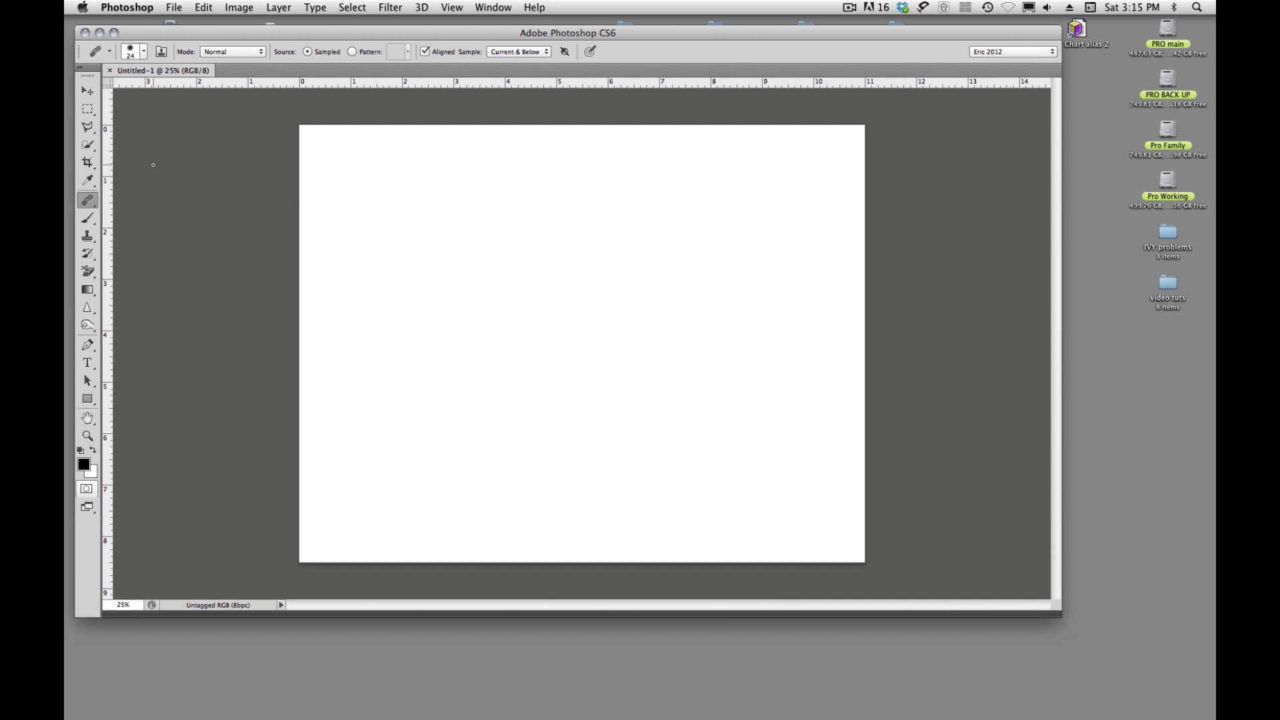
pyautogui.hotkey('shift', 'Tab')
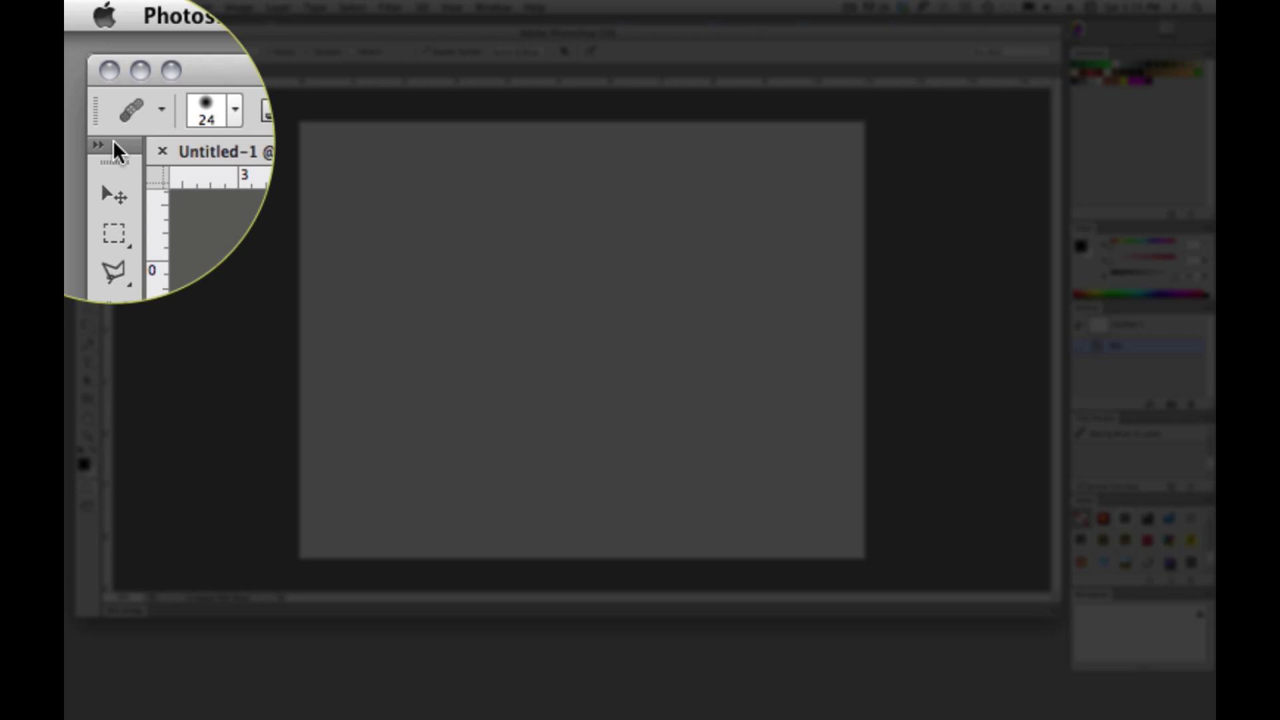
pyautogui.click(89, 69)
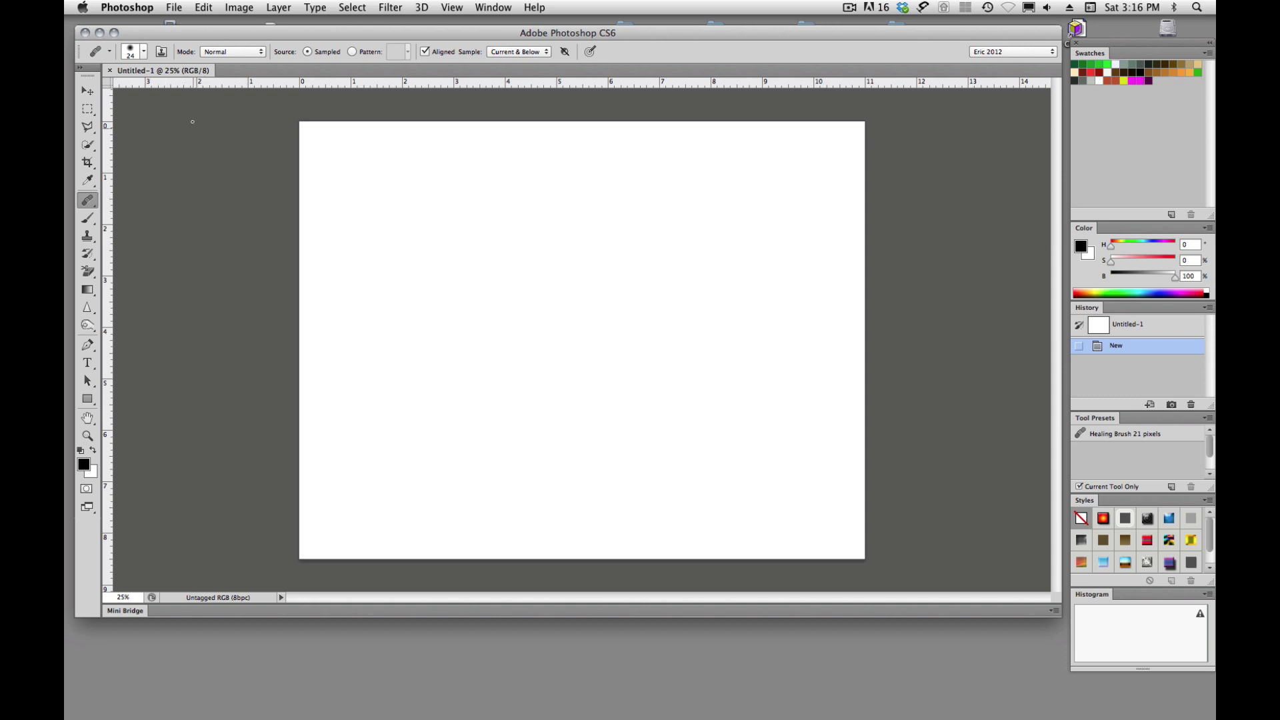
# - Glance at the Edit menu, then fill a tall marquee rectangle with black
pyautogui.click(204, 7)
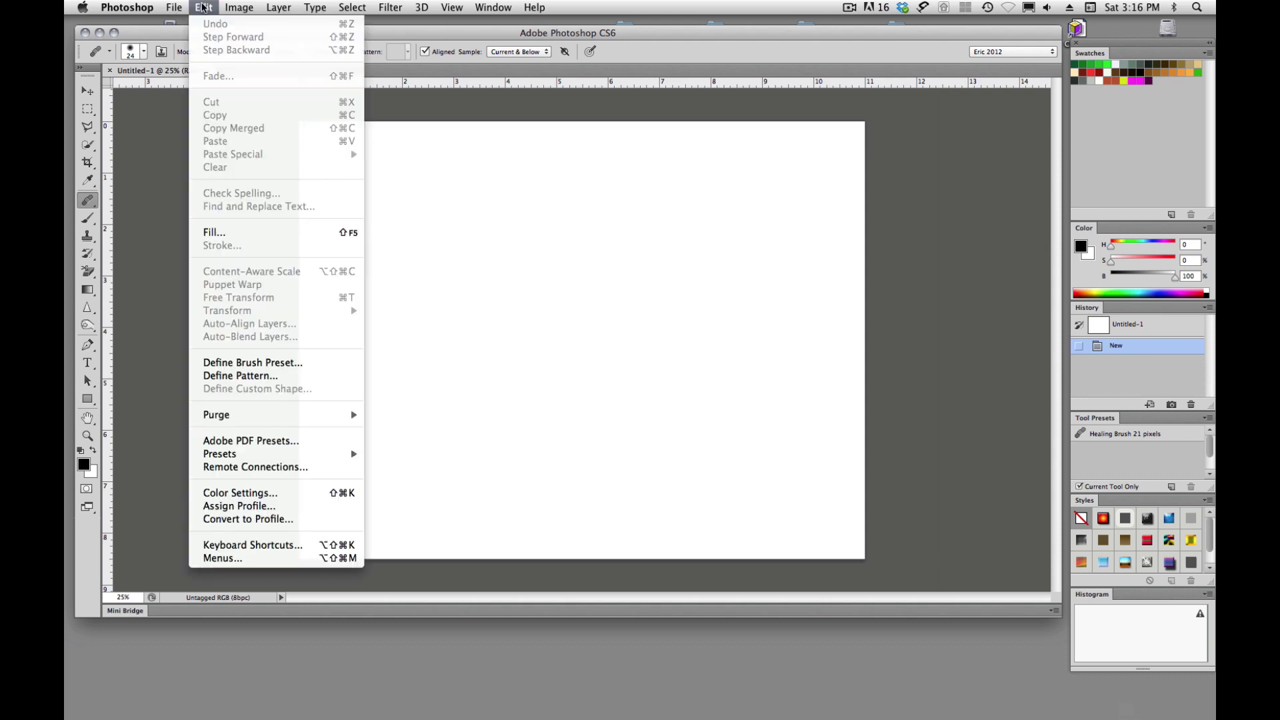
pyautogui.click(205, 8)
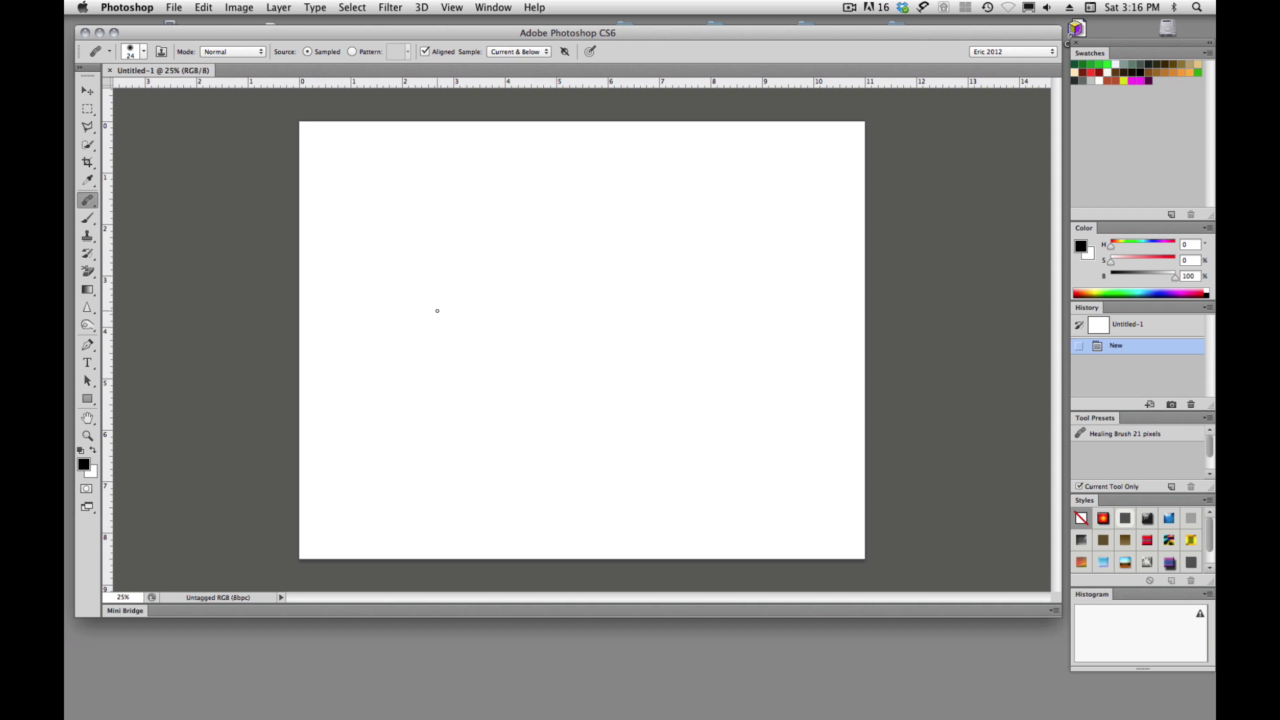
pyautogui.press('m')
pyautogui.moveTo(412, 218); pyautogui.dragTo(533, 401)
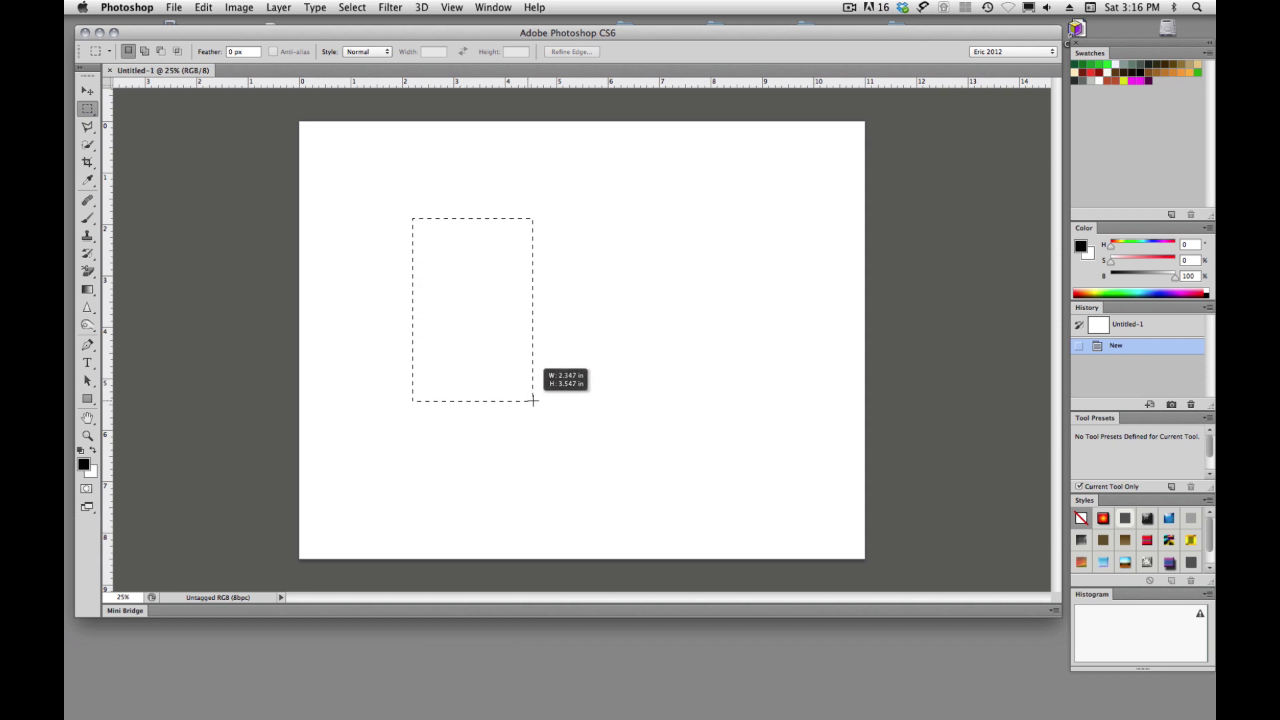
pyautogui.hotkey('alt', 'BackSpace')
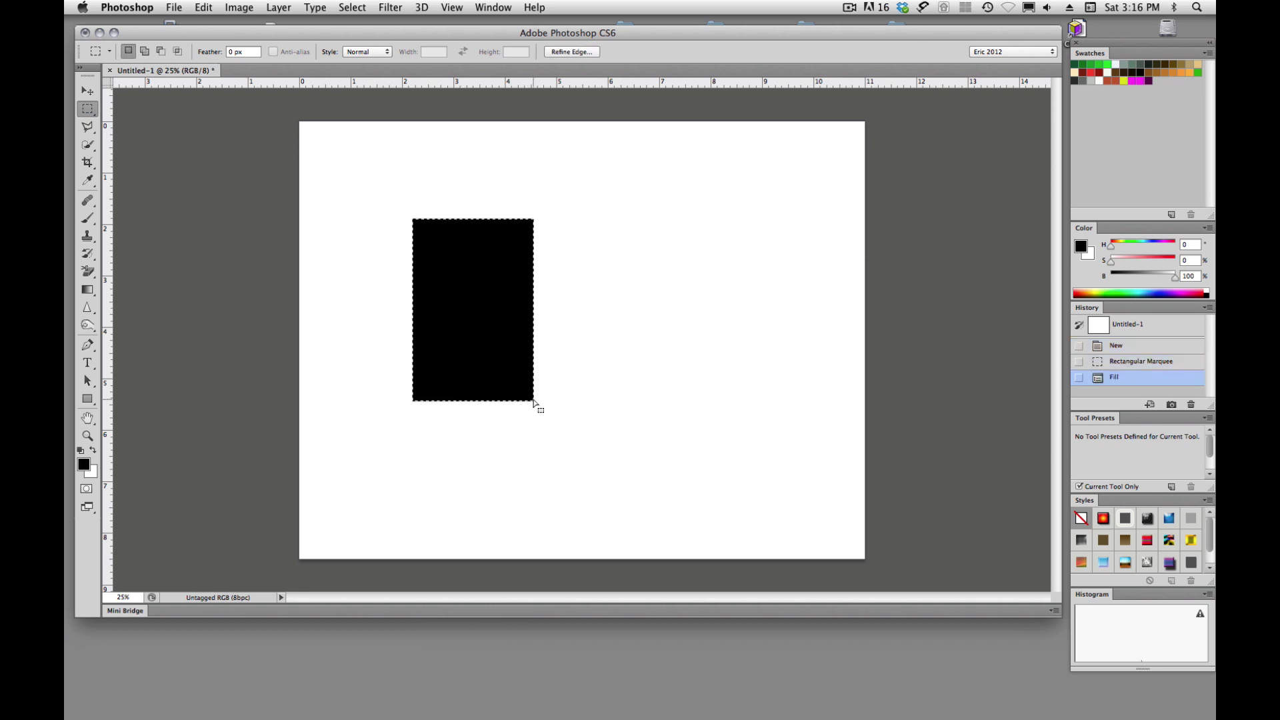
# - Fill an overlapping rectangle at its upper right with a red background colour
pyautogui.click(541, 231)
pyautogui.moveTo(475, 187)
pyautogui.mouseDown()
pyautogui.moveTo(494, 230)
pyautogui.moveTo(575, 315)
pyautogui.mouseUp()
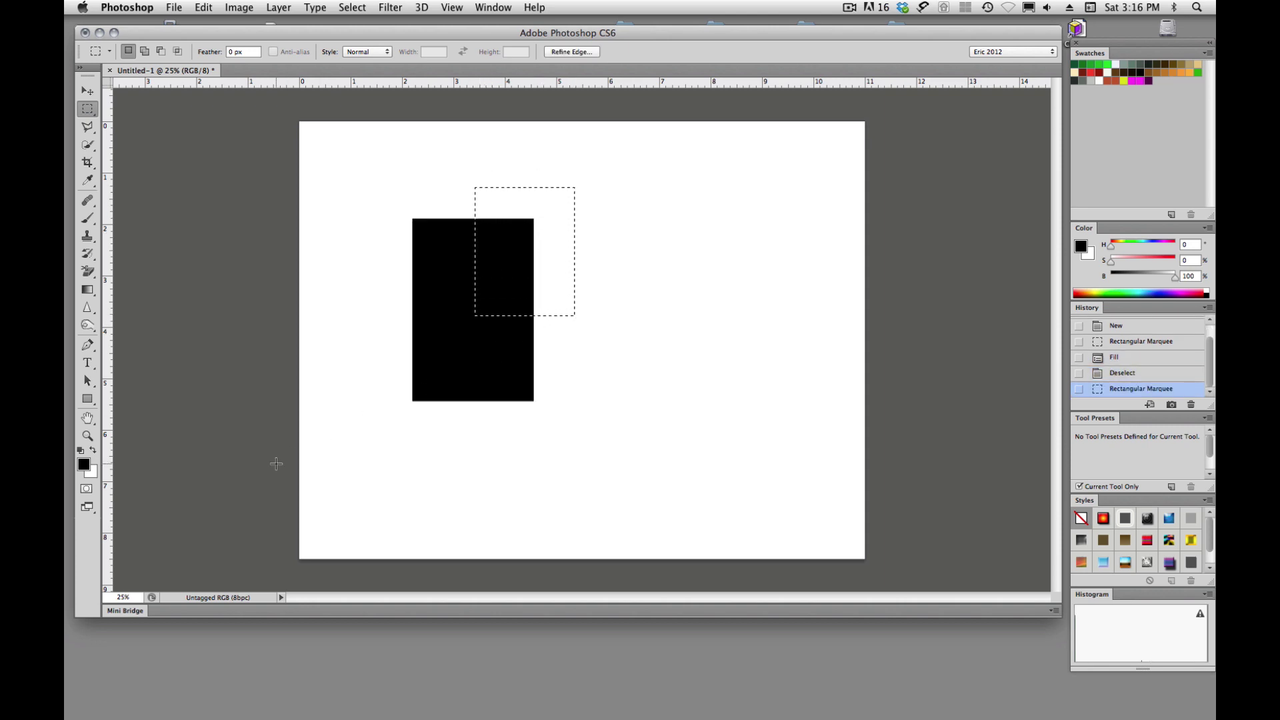
pyautogui.click(1164, 261)
pyautogui.press('super+BackSpace')
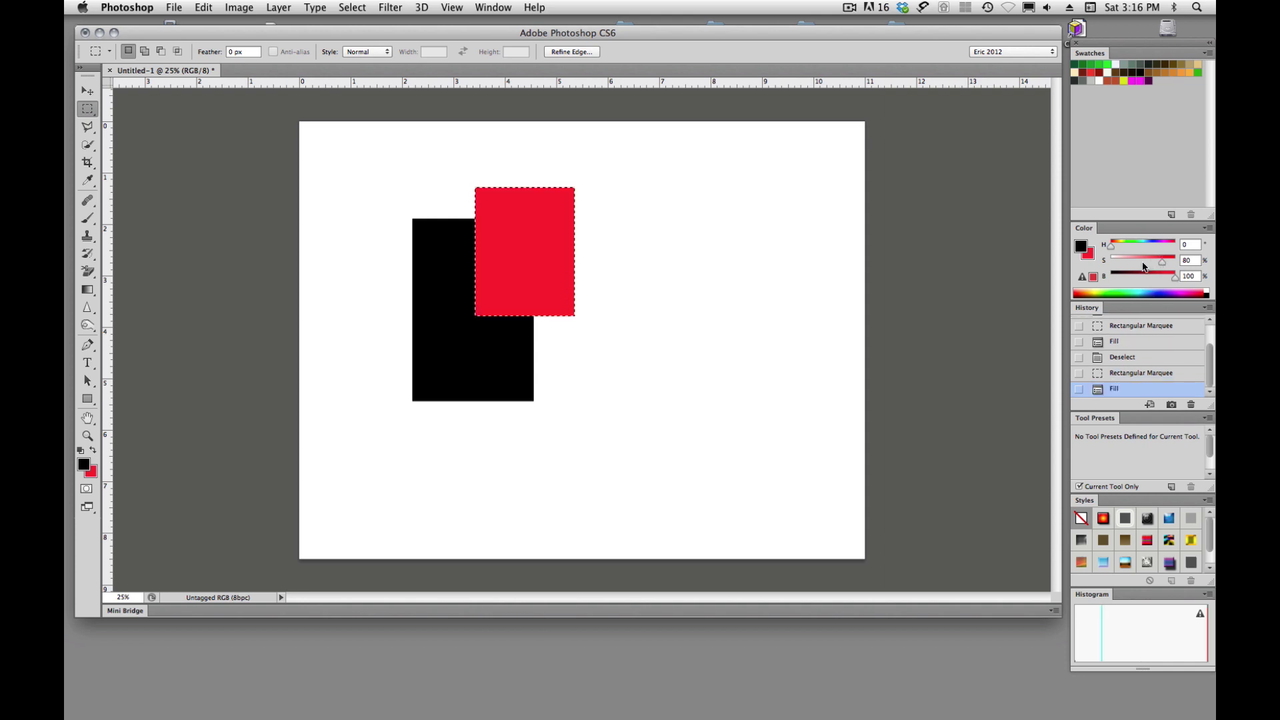
# - Deselect the red rectangle and undo the deselection, three times over
pyautogui.press('super+d')
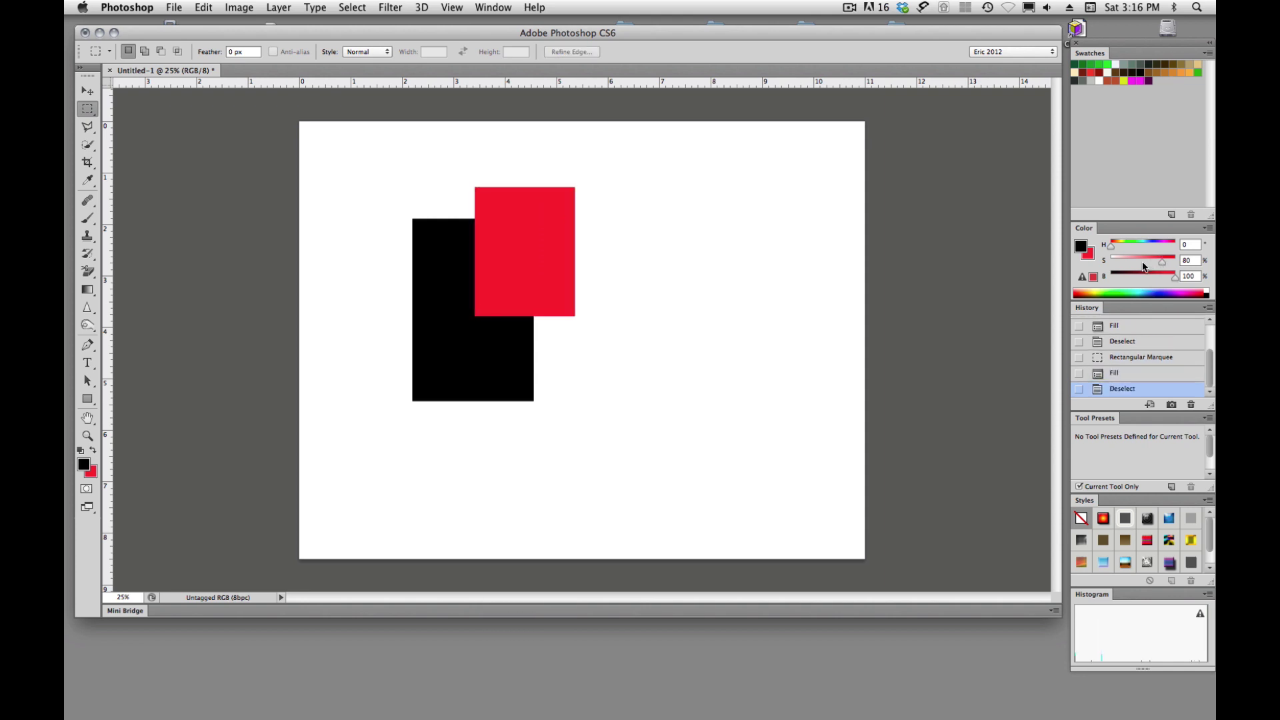
pyautogui.press('super+z')
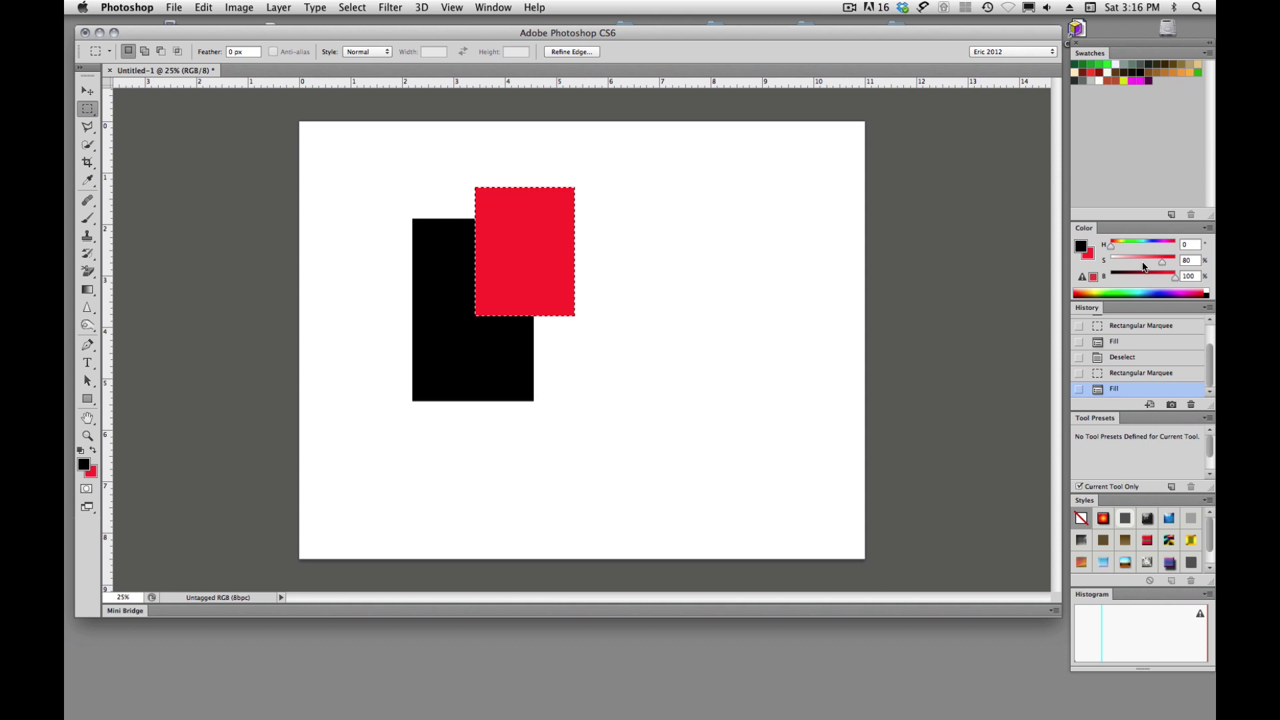
pyautogui.press('super+d')
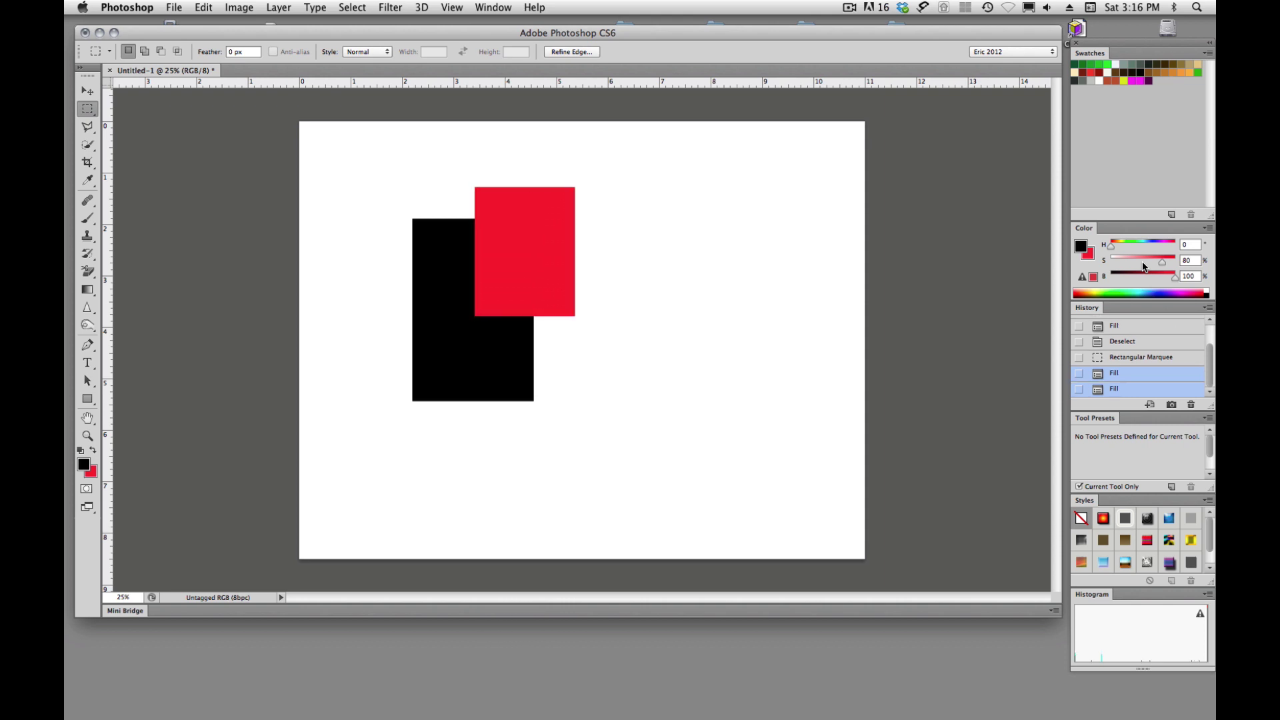
pyautogui.press('super+z')
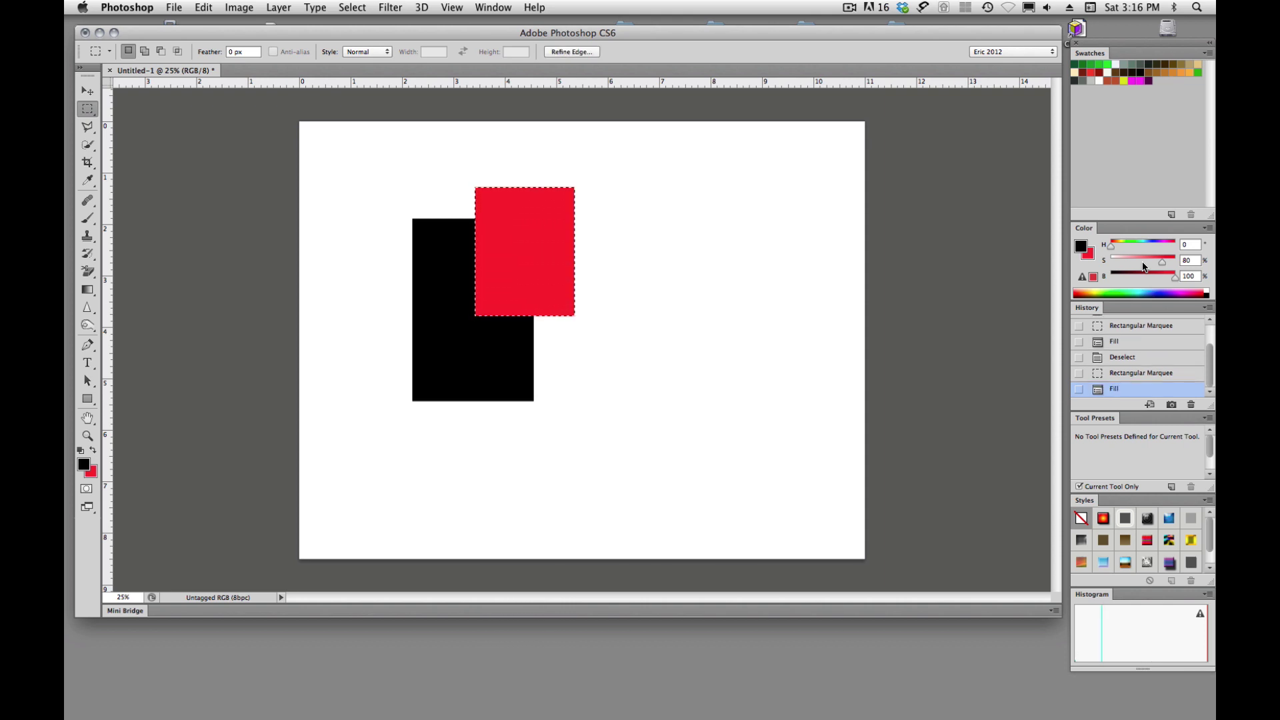
pyautogui.press('super+d')
pyautogui.press('super+z')
pyautogui.press('super+z')
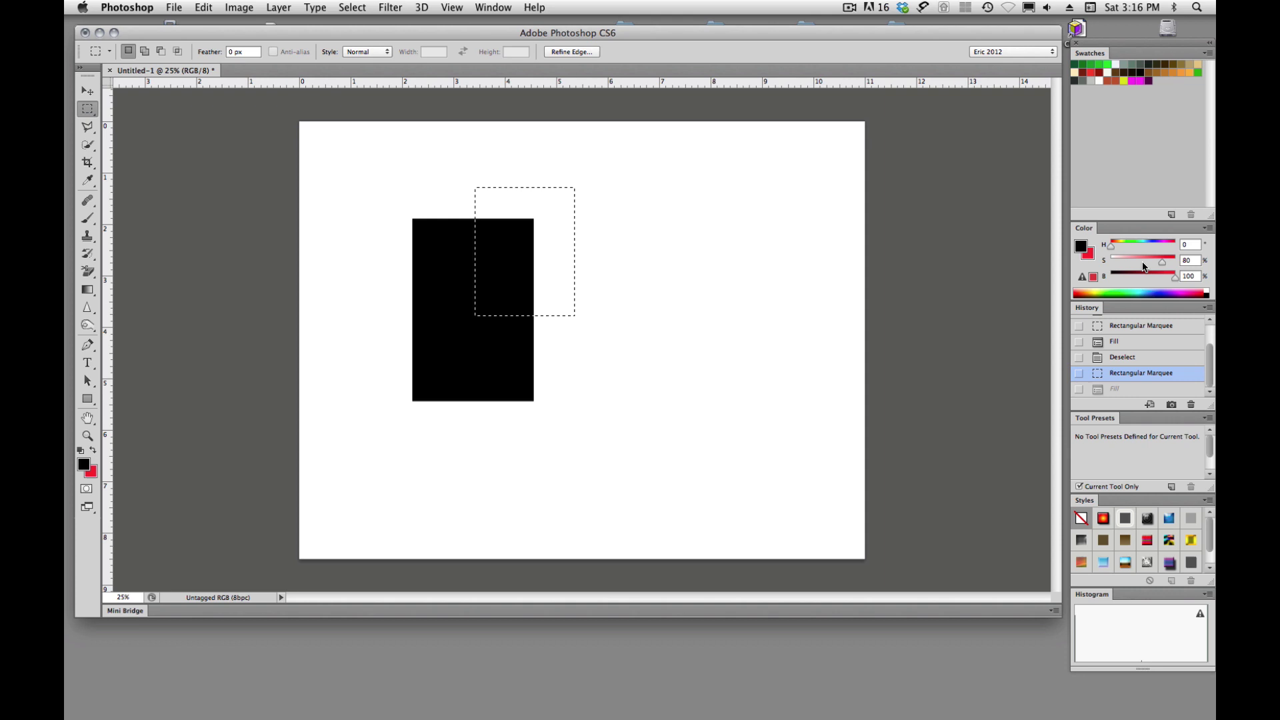
# - Step back through history three times, removing the selection and the black rectangle
pyautogui.press('super+alt+z')
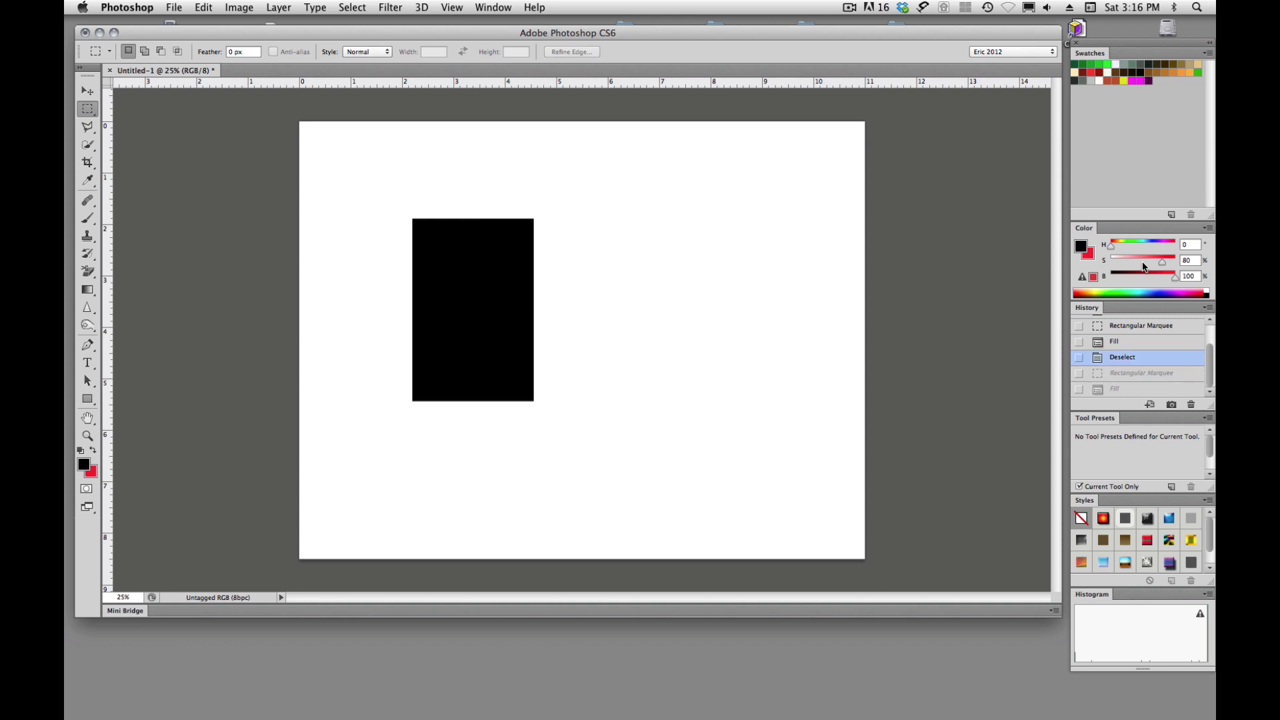
pyautogui.press('super+alt+z')
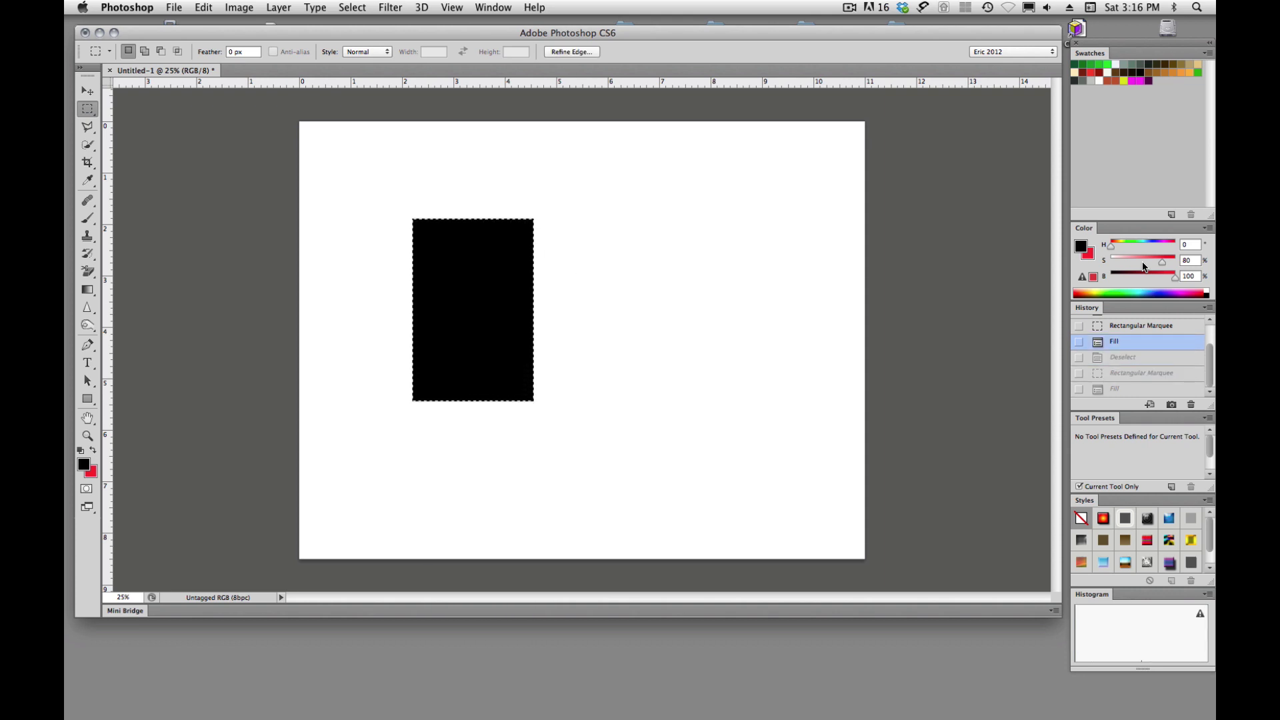
pyautogui.press('super+alt+z')
pyautogui.press('super+alt+z')
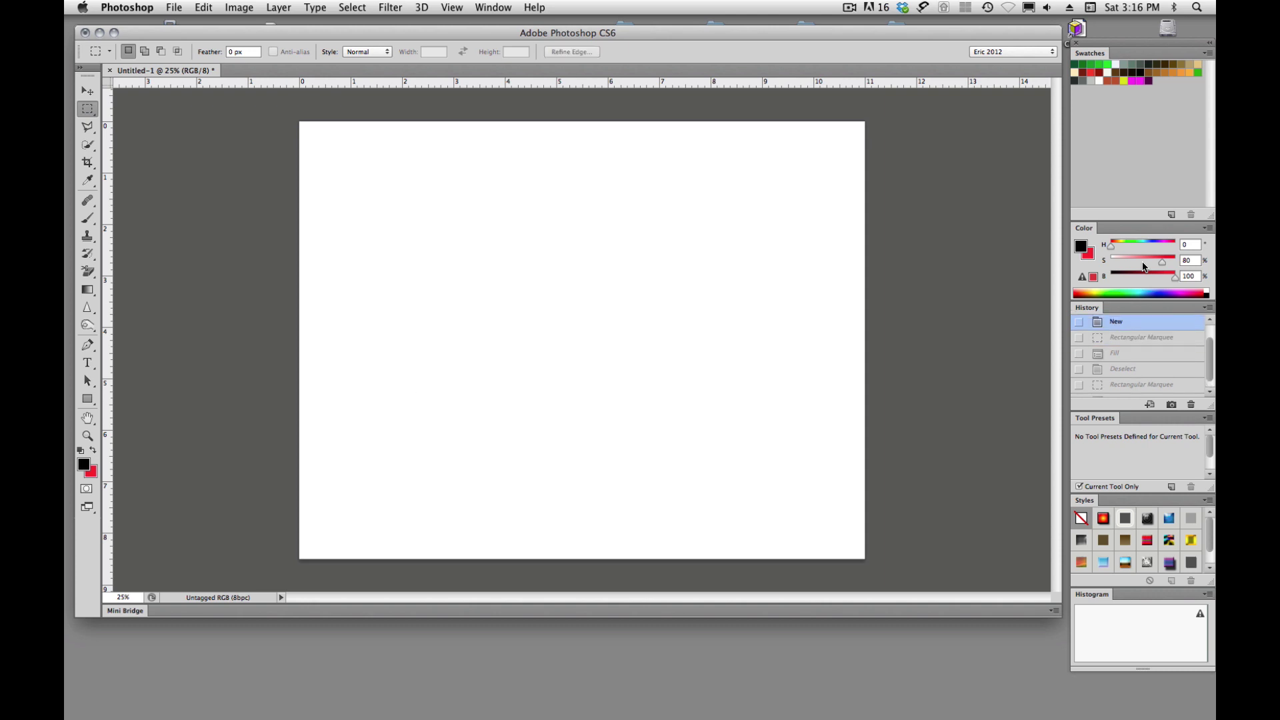